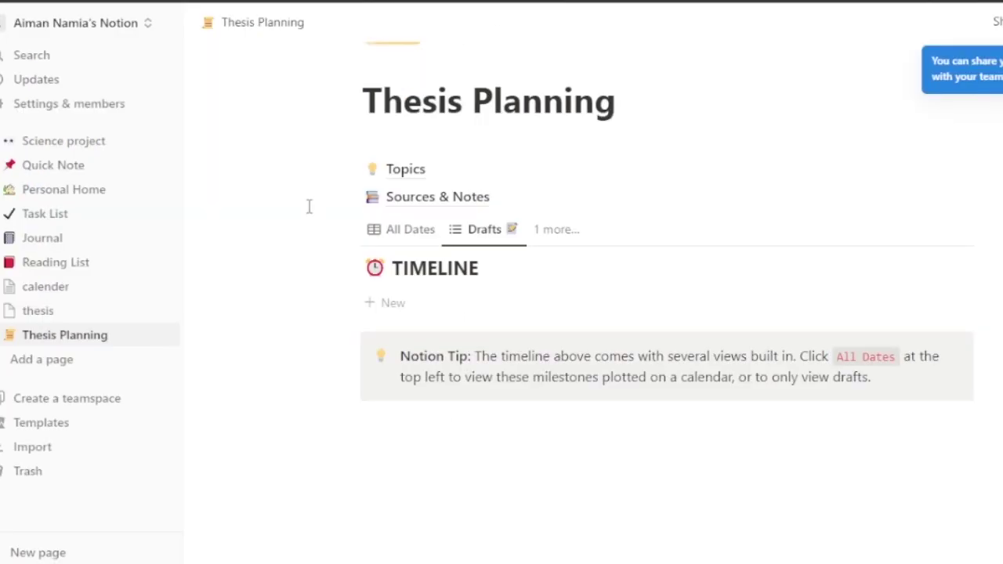
- Add a new page in the sidebar and title it 'todoist:'
{"action": "left_click", "coordinate": [20, 362]}
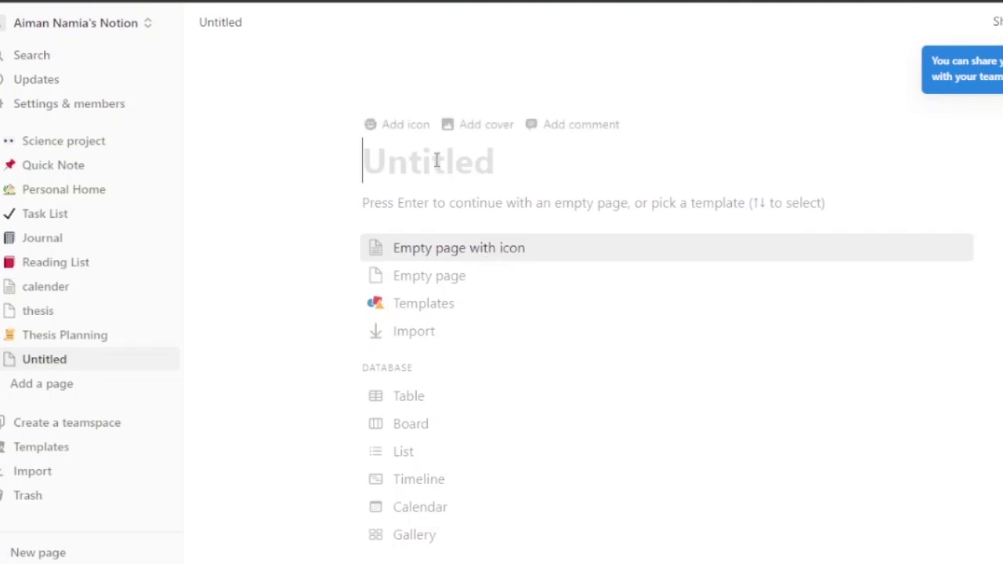
{"action": "type", "text": "todoist"}
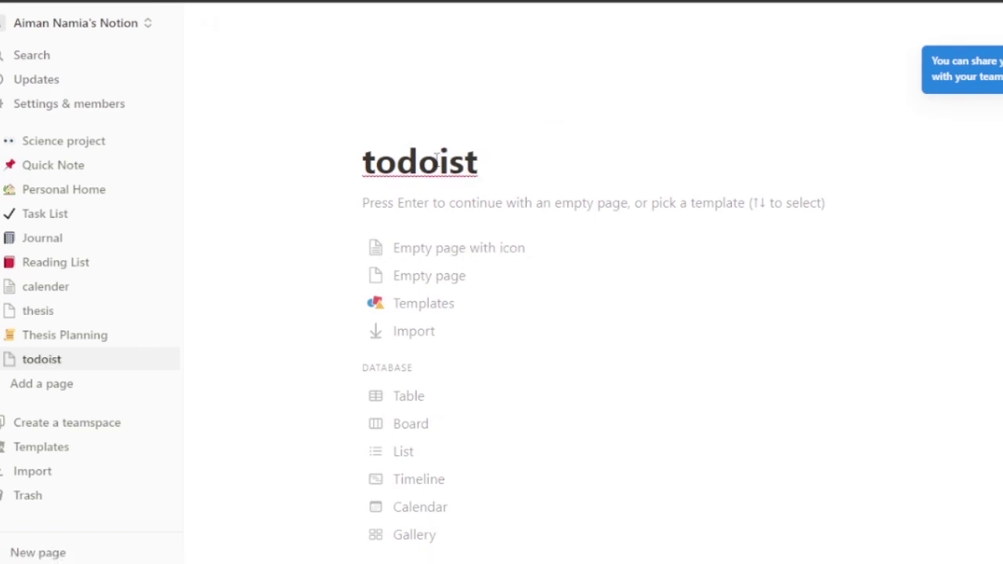
{"action": "type", "text": ":"}
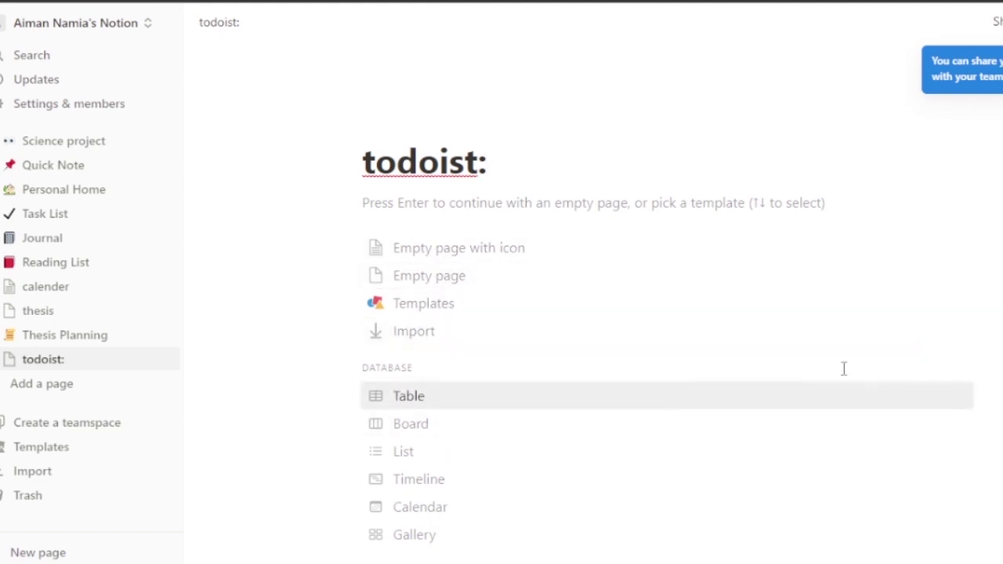
{"action": "scroll", "coordinate": [667, 313], "scroll_direction": "down", "scroll_amount": 3}
{"action": "scroll", "coordinate": [530, 329], "scroll_direction": "up", "scroll_amount": 3}
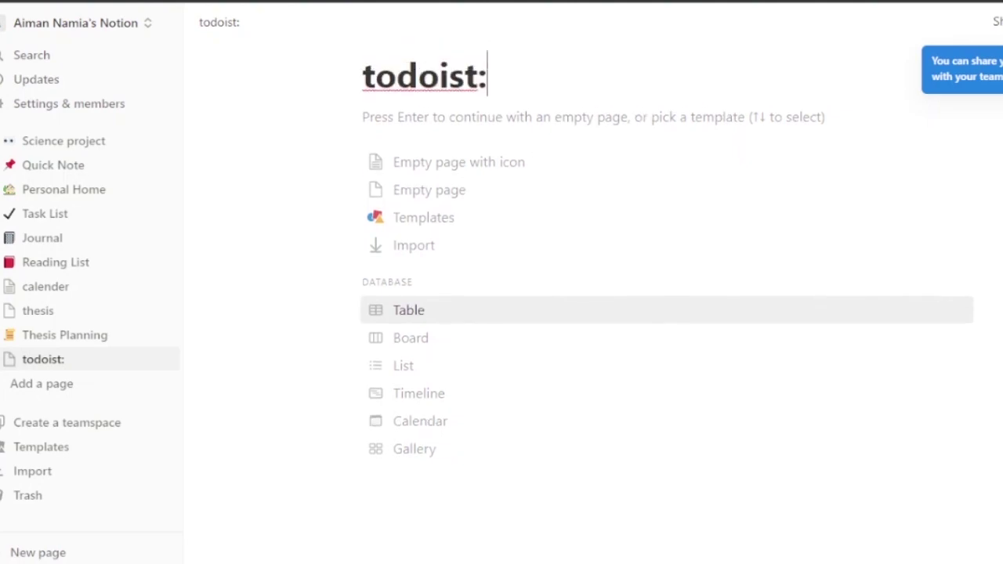
- Start the todoist: page as an empty page and log out of Todoist
{"action": "left_click", "coordinate": [412, 279]}
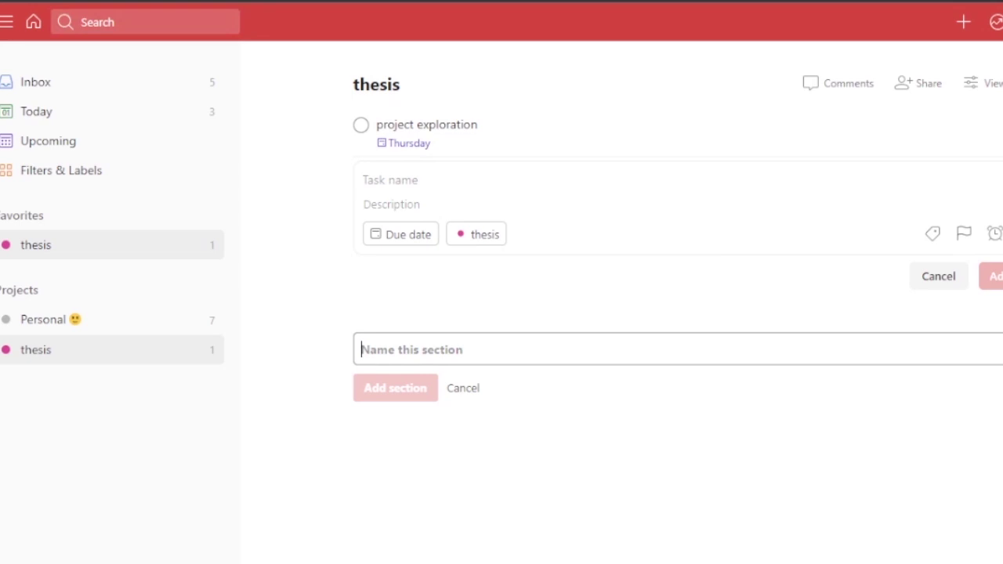
{"action": "left_click", "coordinate": [995, 22]}
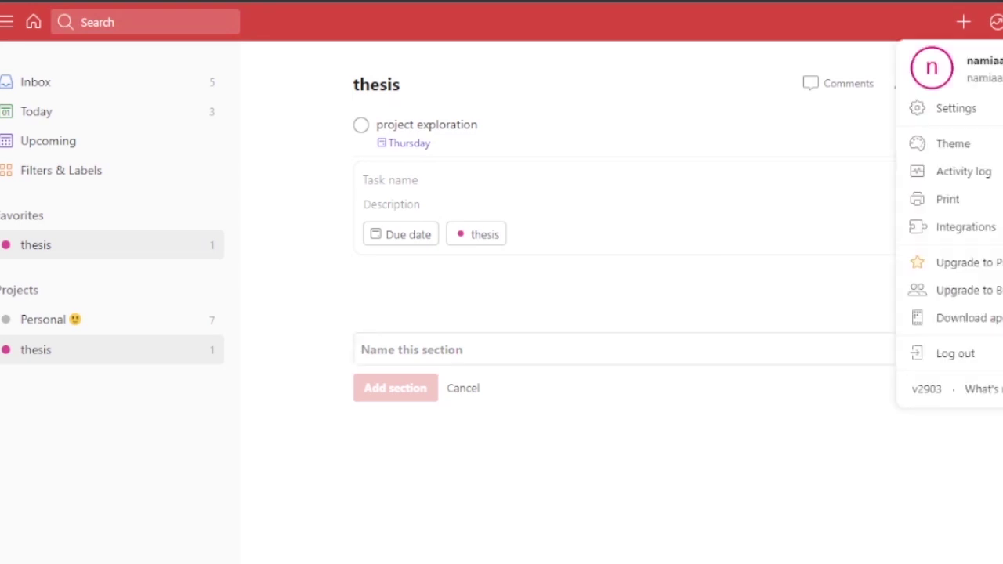
{"action": "left_click", "coordinate": [940, 359]}
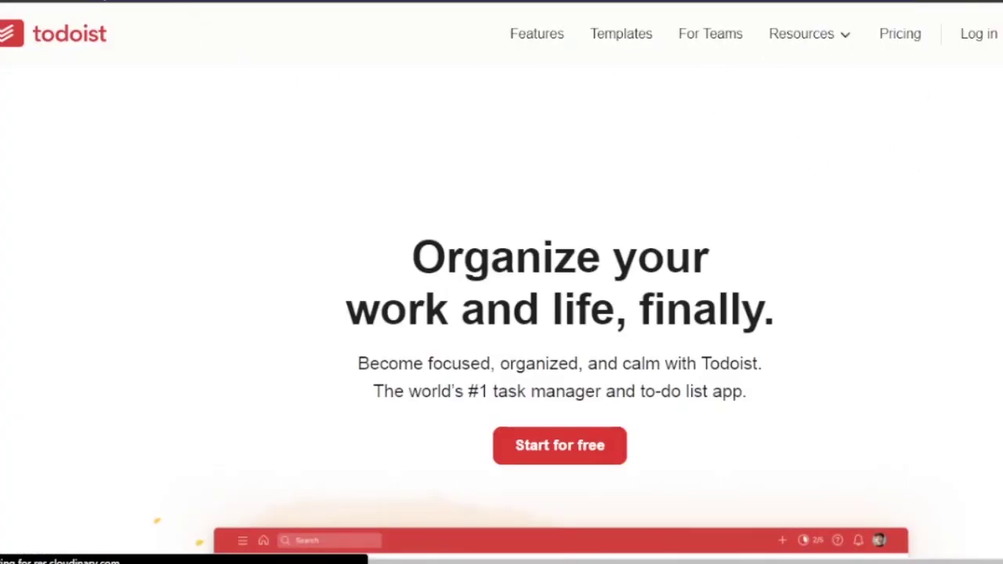
- Go to the Todoist login page and copy its web address
{"action": "right_click", "coordinate": [116, 2]}
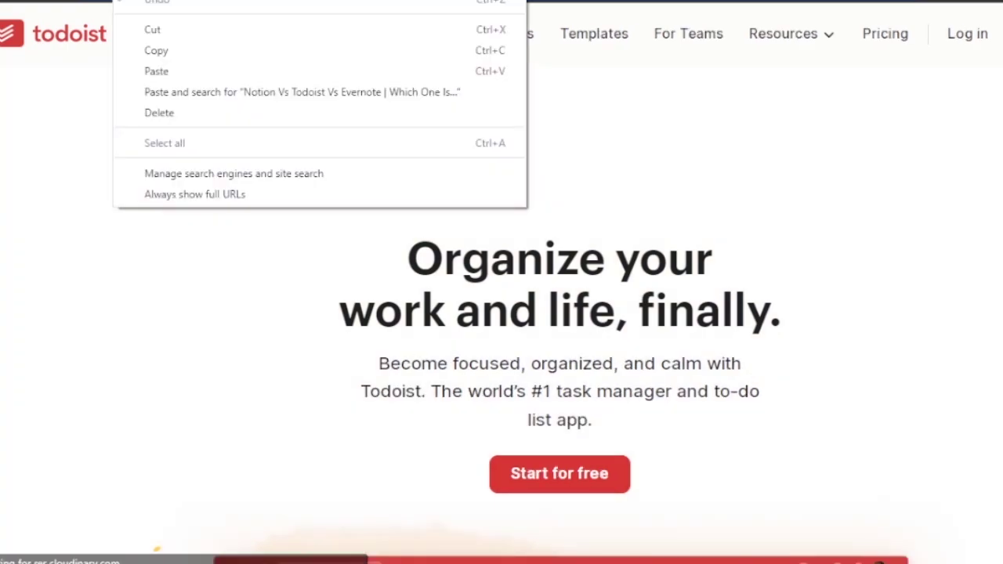
{"action": "left_click", "coordinate": [201, 52]}
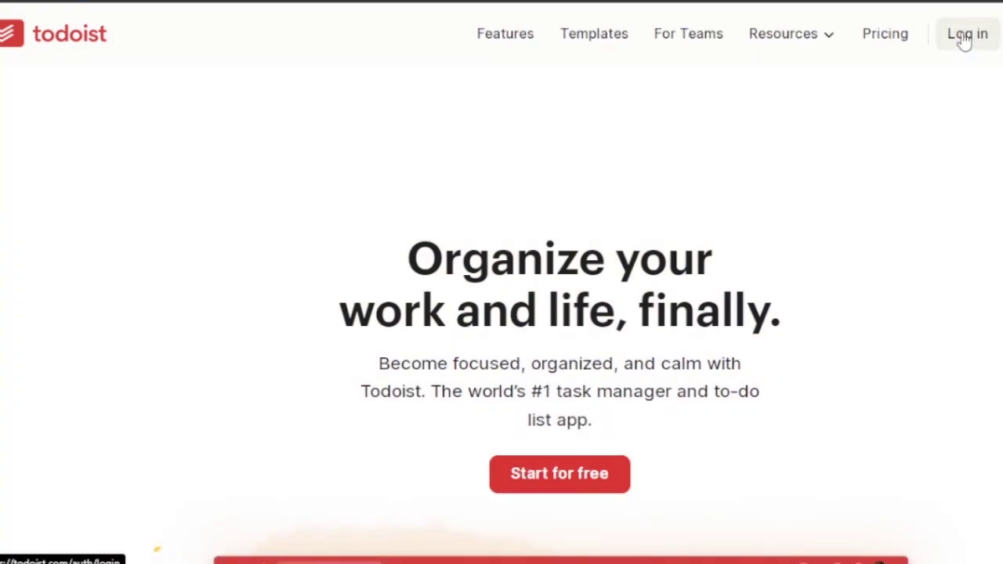
{"action": "left_click", "coordinate": [965, 35]}
{"action": "right_click", "coordinate": [135, 3]}
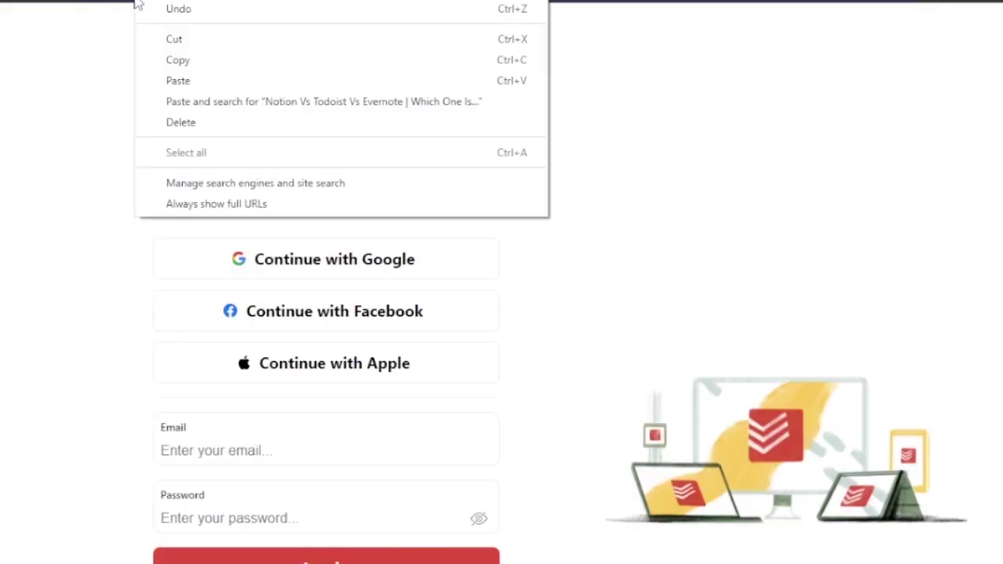
{"action": "left_click", "coordinate": [182, 57]}
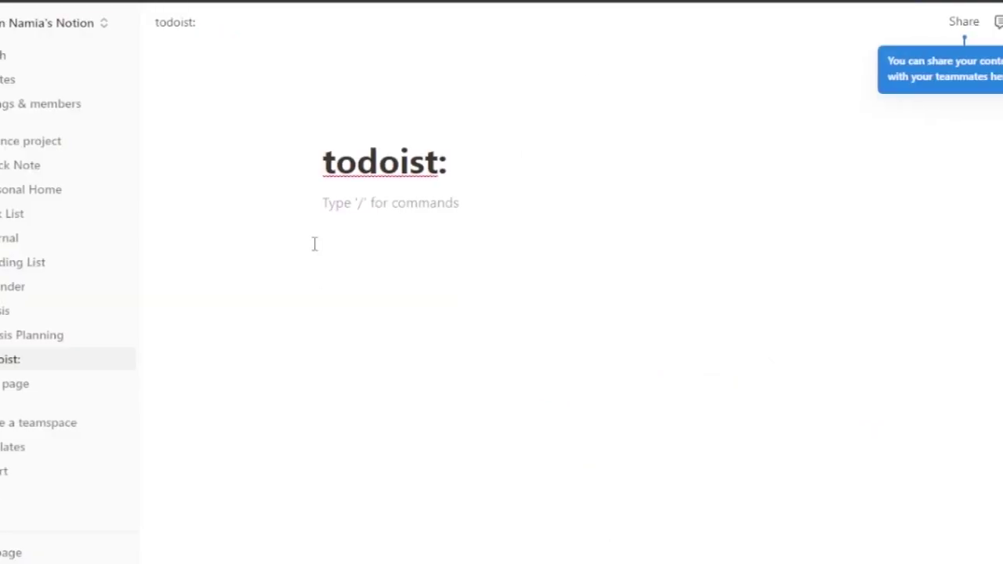
{"action": "type", "text": "/"}
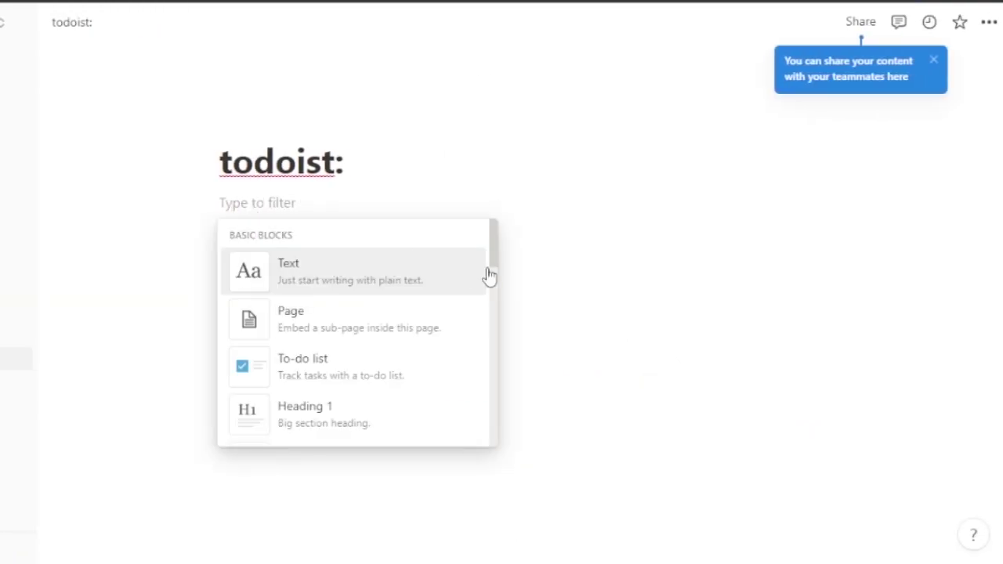
{"action": "scroll", "coordinate": [498, 333], "scroll_direction": "down", "scroll_amount": 2}
{"action": "scroll", "coordinate": [497, 376], "scroll_direction": "down", "scroll_amount": 5}
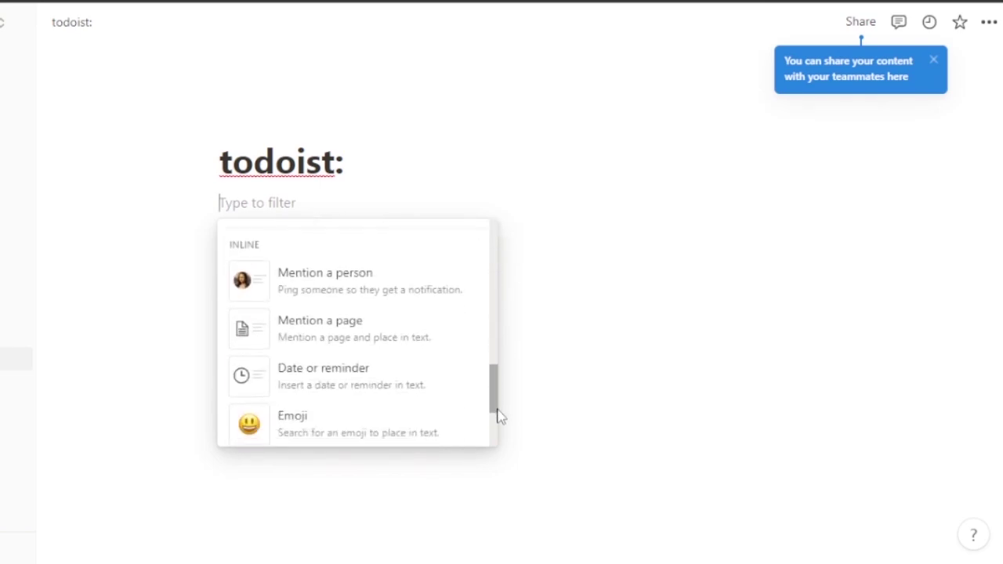
{"action": "scroll", "coordinate": [499, 423], "scroll_direction": "up", "scroll_amount": 3}
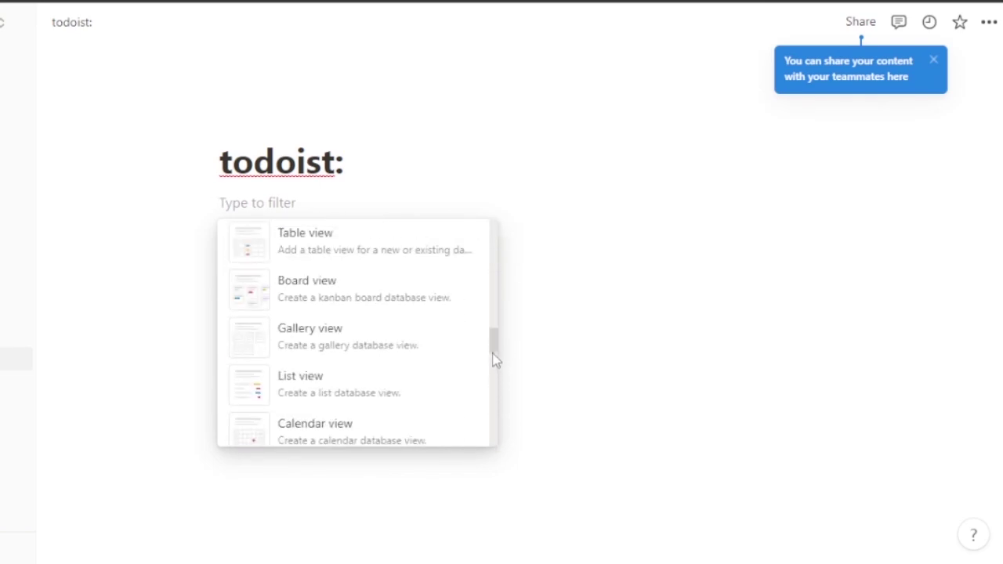
{"action": "scroll", "coordinate": [495, 340], "scroll_direction": "up", "scroll_amount": 4}
{"action": "scroll", "coordinate": [493, 316], "scroll_direction": "down", "scroll_amount": 10}
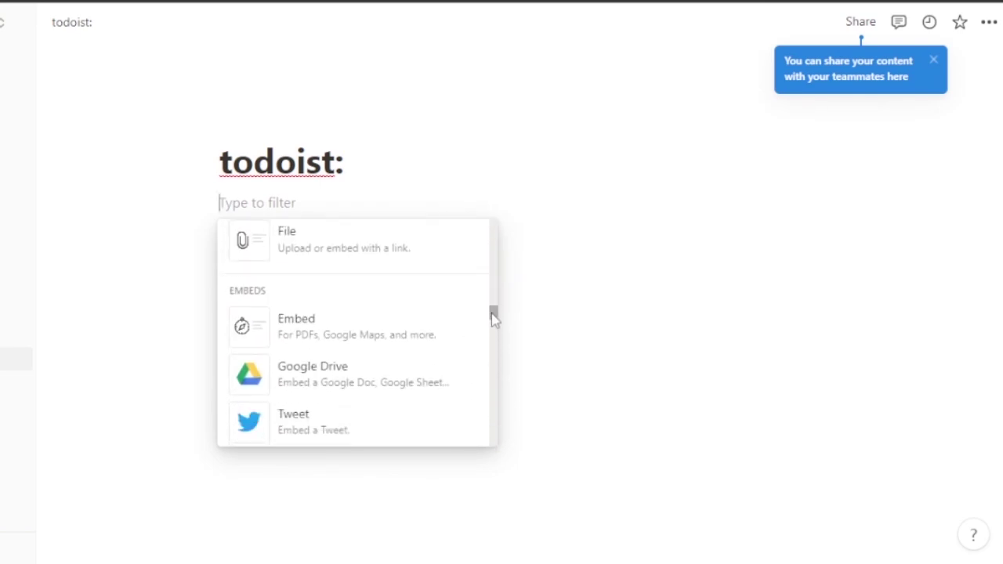
{"action": "left_click", "coordinate": [283, 326]}
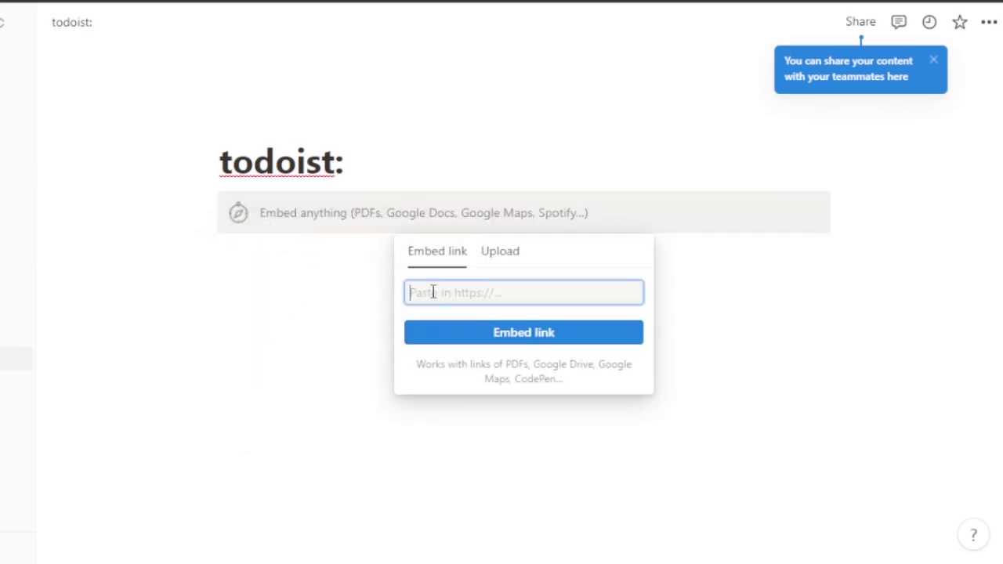
{"action": "right_click", "coordinate": [432, 292]}
{"action": "left_click", "coordinate": [478, 397]}
{"action": "left_click", "coordinate": [505, 332]}
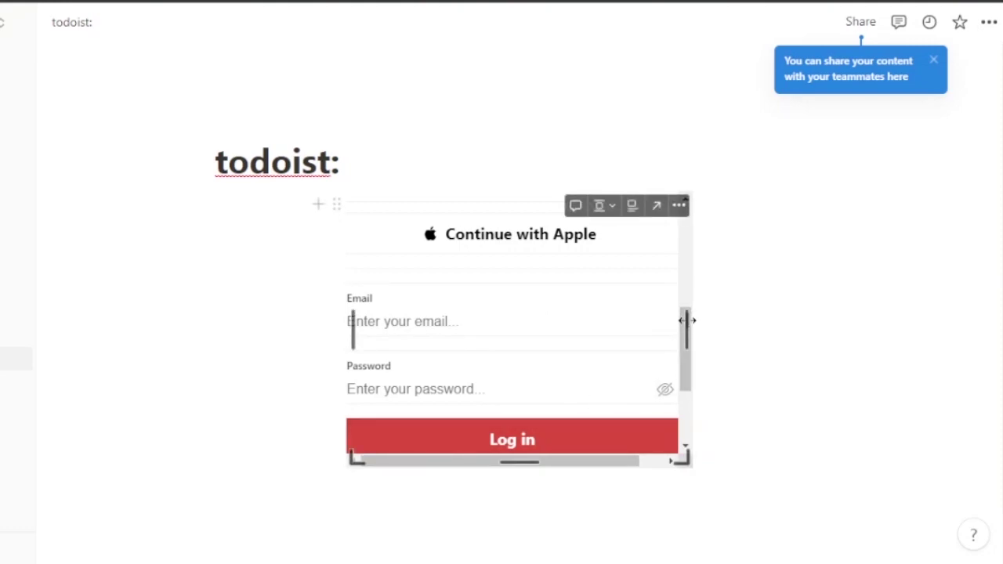
- Set the Todoist login embed's alignment to left
{"action": "left_click_drag", "start_coordinate": [684, 289], "coordinate": [680, 282]}
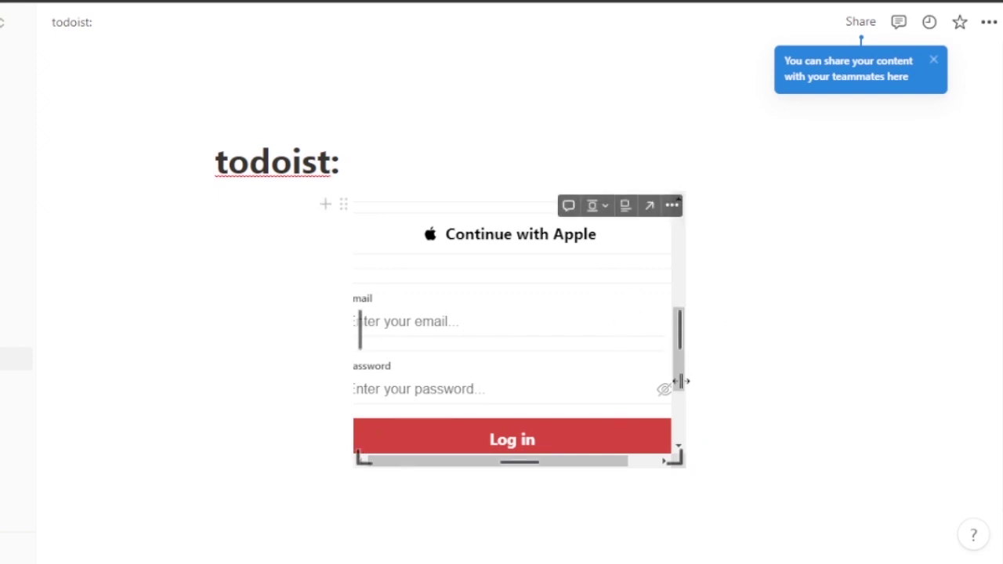
{"action": "left_click", "coordinate": [603, 205]}
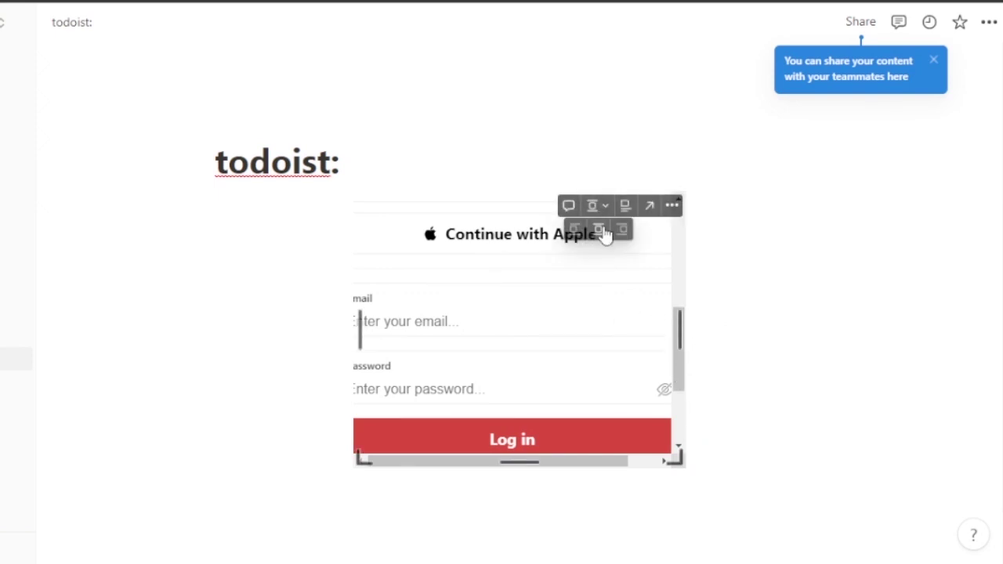
{"action": "left_click", "coordinate": [604, 231]}
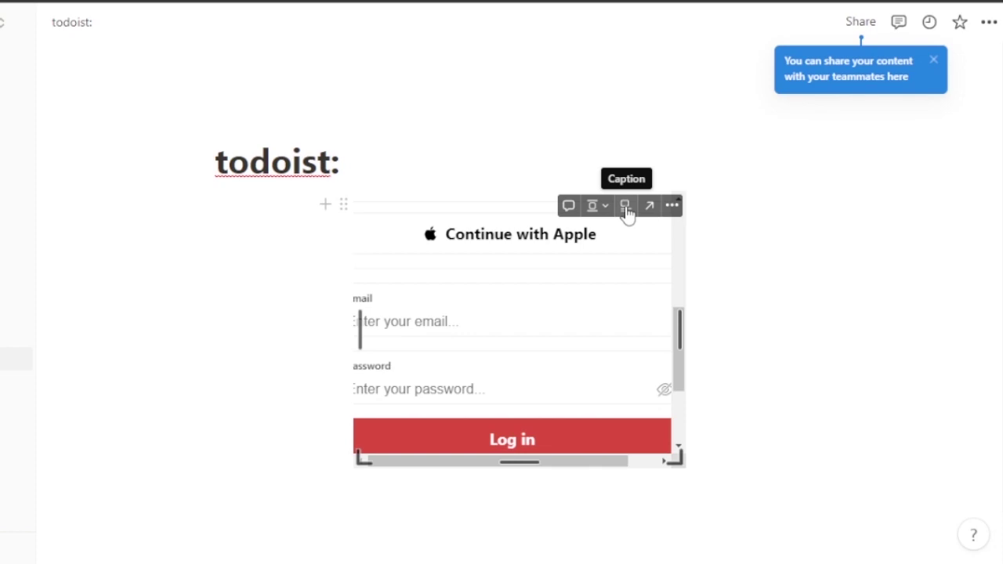
{"action": "left_click", "coordinate": [600, 206]}
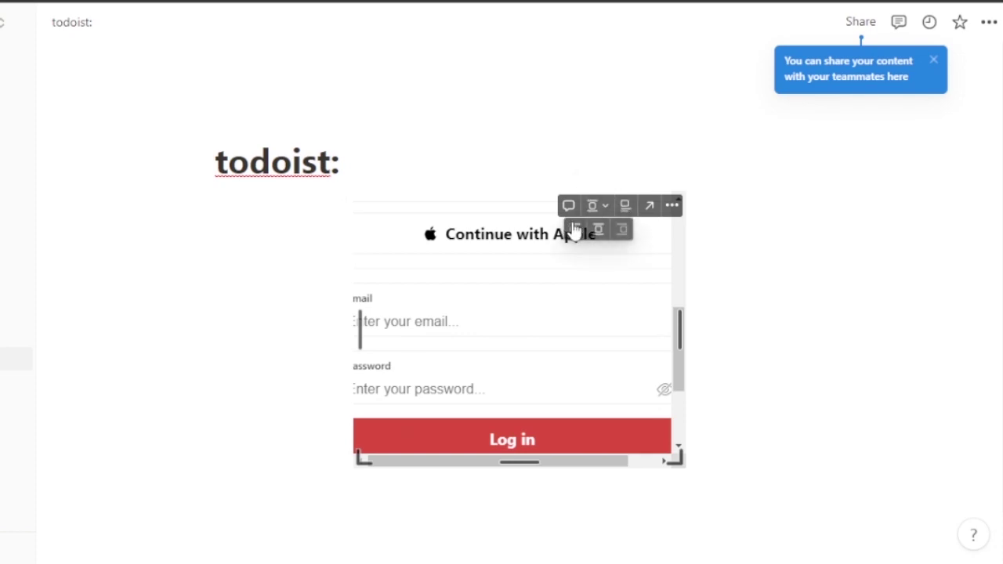
{"action": "left_click", "coordinate": [573, 226]}
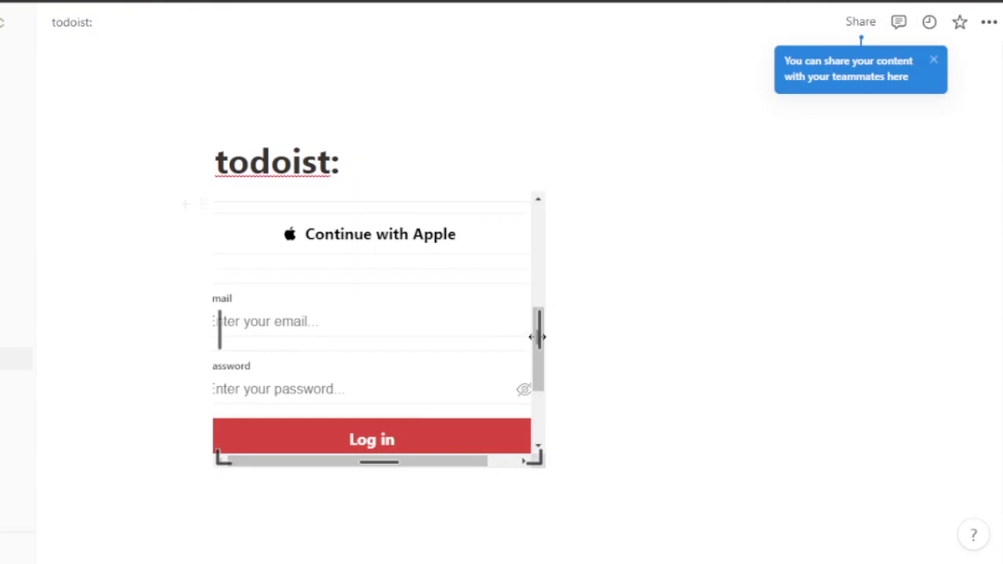
- Stretch the login embed wide across the page
{"action": "left_click_drag", "start_coordinate": [537, 337], "coordinate": [598, 347]}
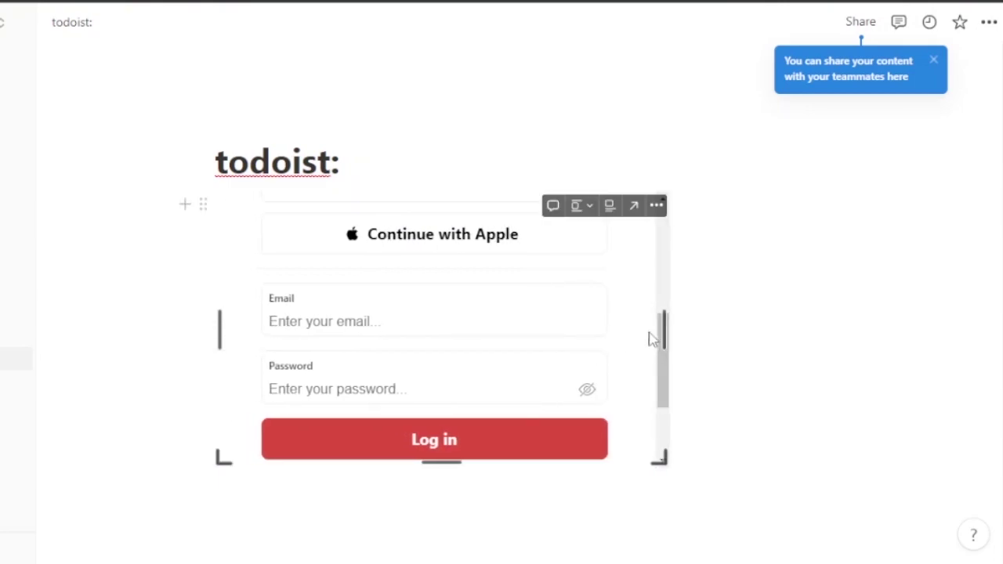
{"action": "left_click", "coordinate": [663, 273]}
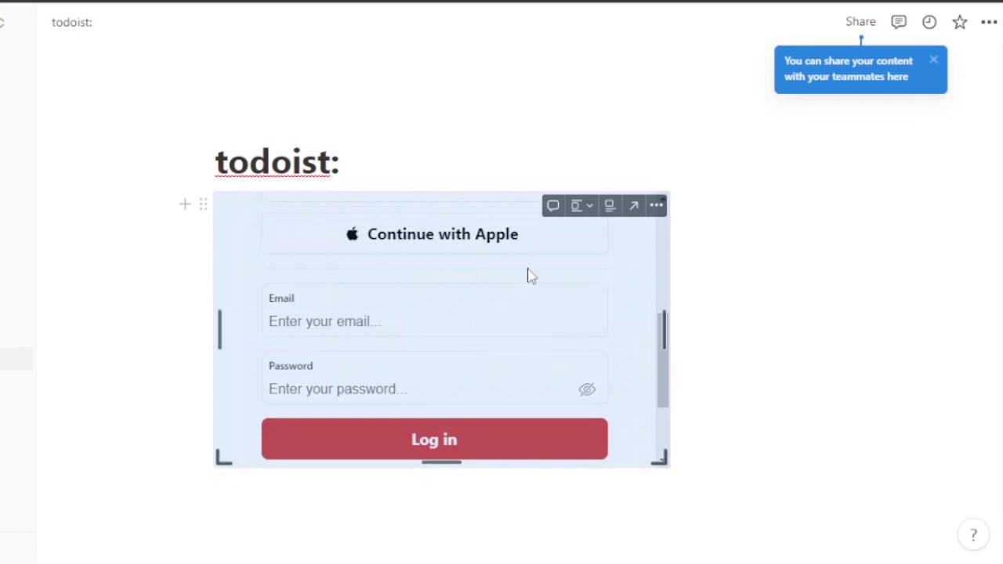
{"action": "left_click_drag", "start_coordinate": [653, 269], "coordinate": [913, 269]}
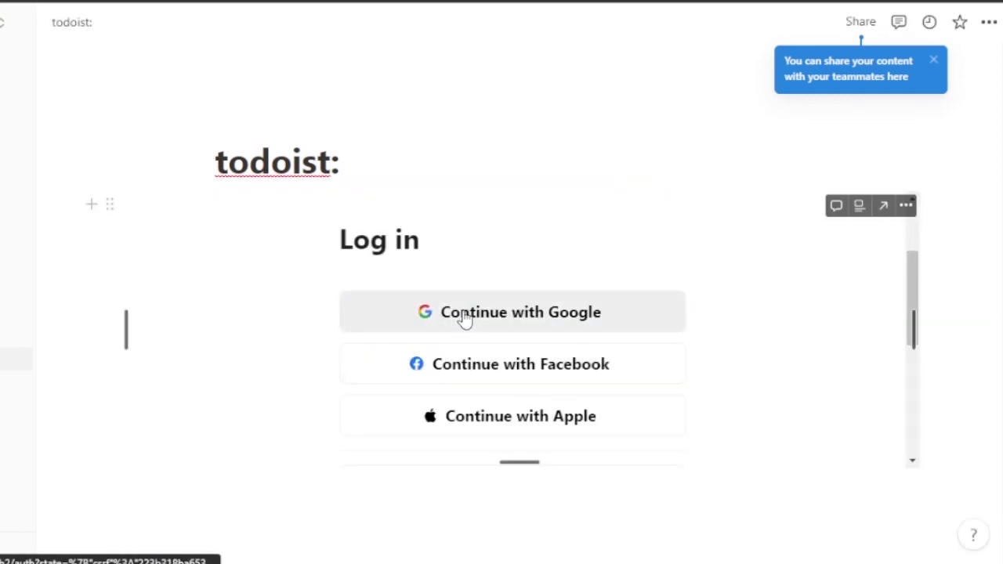
- Sign in to the embedded Todoist with Google and show its Upcoming view
{"action": "left_click", "coordinate": [465, 315]}
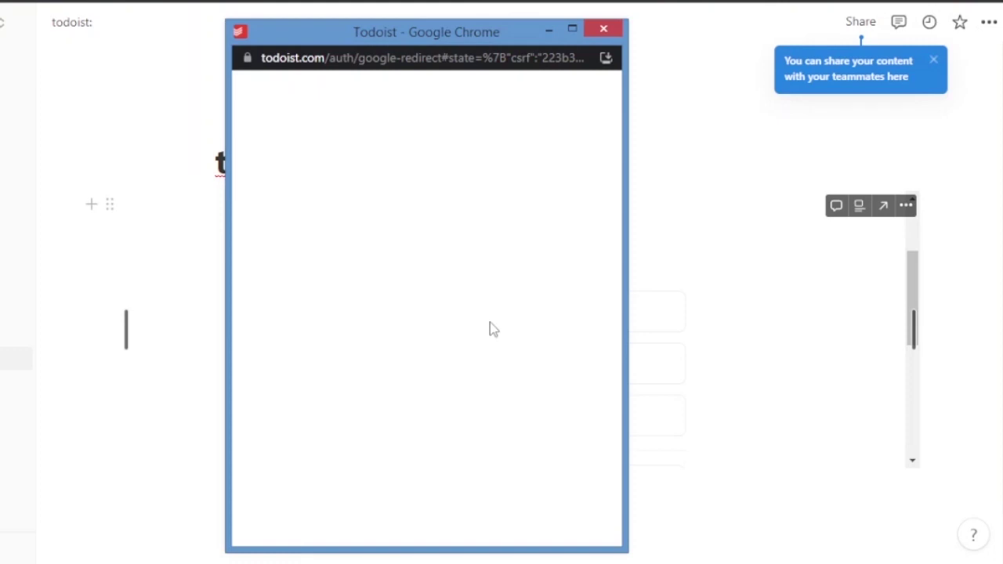
{"action": "left_click", "coordinate": [559, 31]}
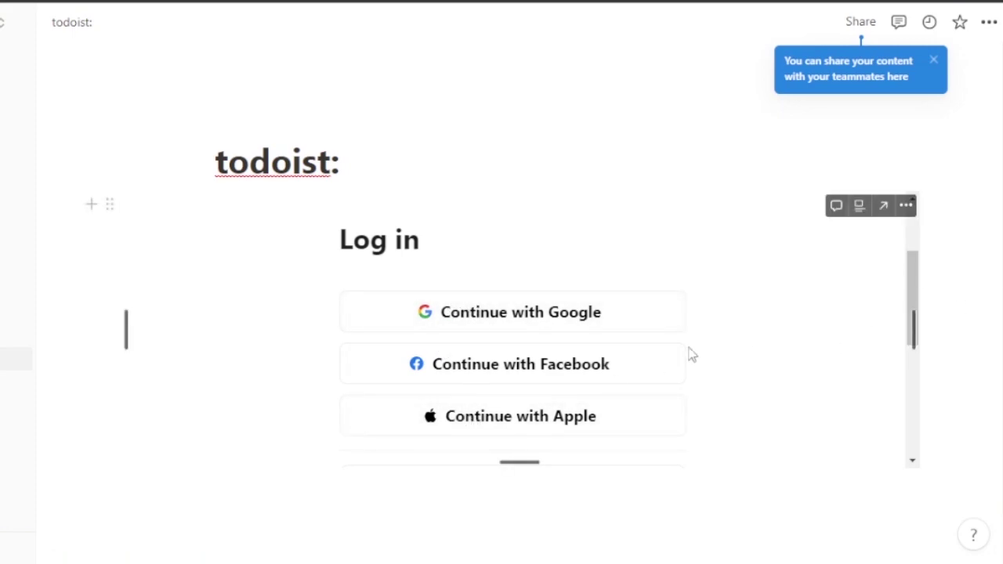
{"action": "mouse_move", "coordinate": [293, 552]}
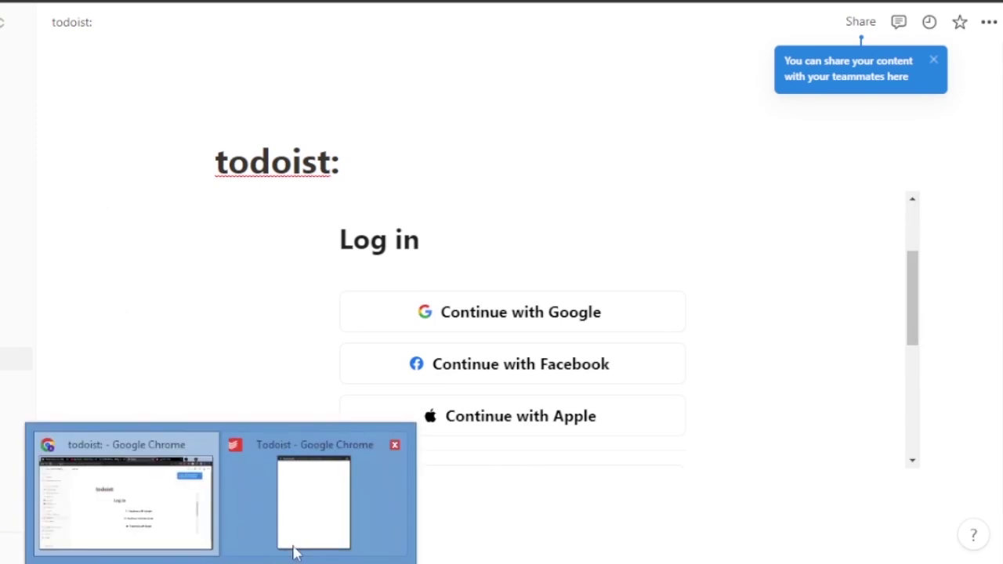
{"action": "left_click", "coordinate": [313, 509]}
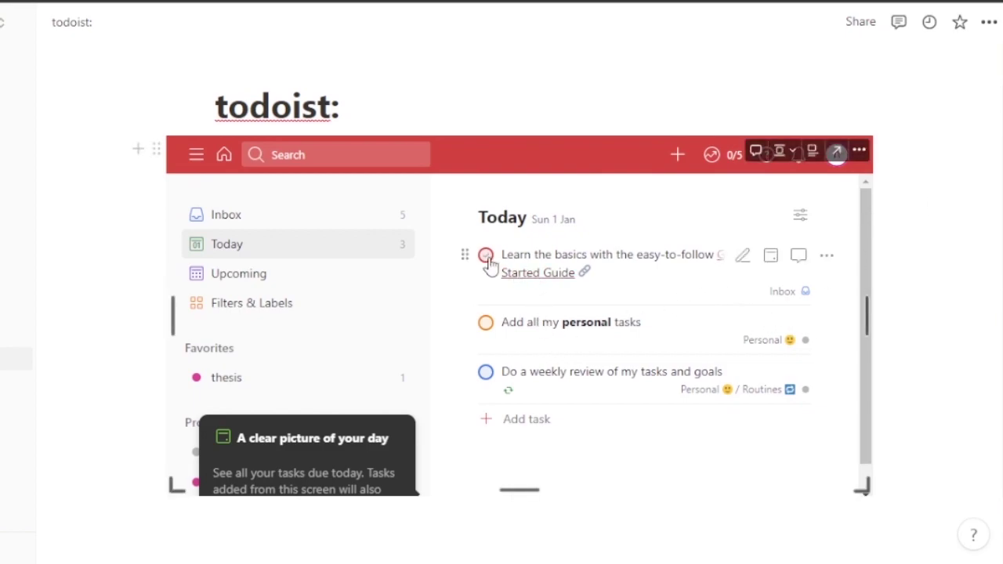
{"action": "left_click", "coordinate": [262, 274]}
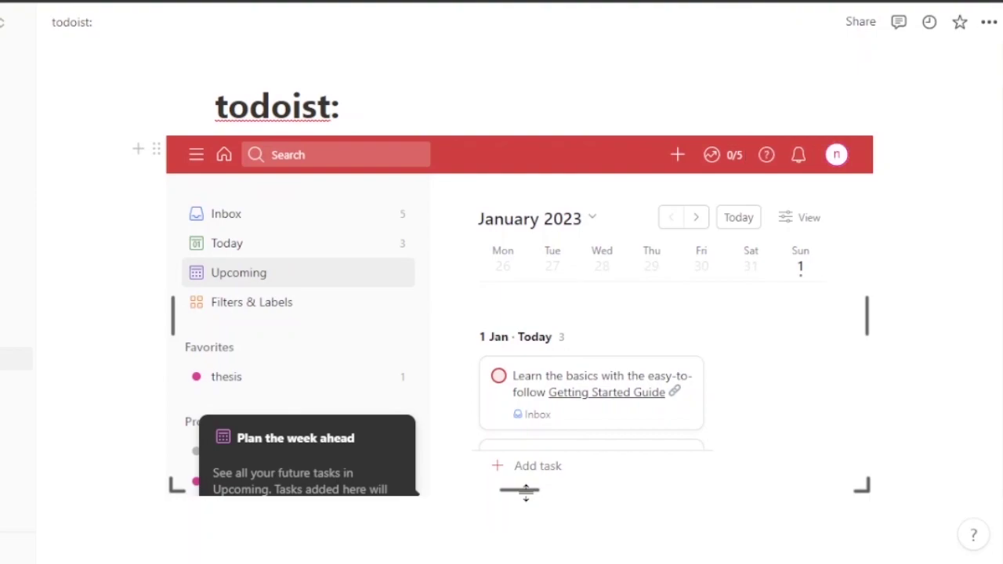
- Extend the embed's bottom edge until all three 1 Jan tasks and Add task show
{"action": "left_click_drag", "start_coordinate": [525, 492], "coordinate": [524, 549]}
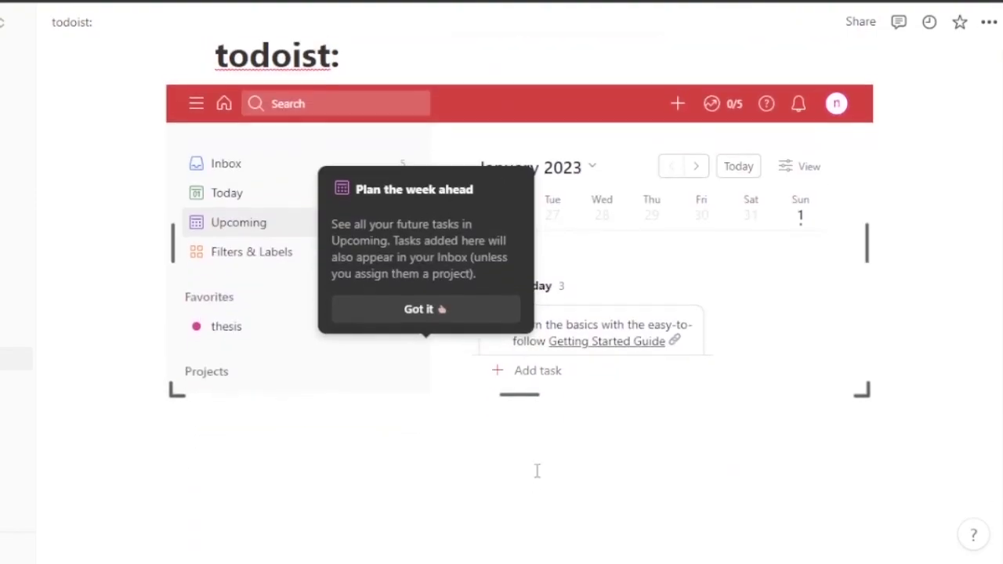
{"action": "scroll", "coordinate": [525, 555], "scroll_direction": "down", "scroll_amount": 1}
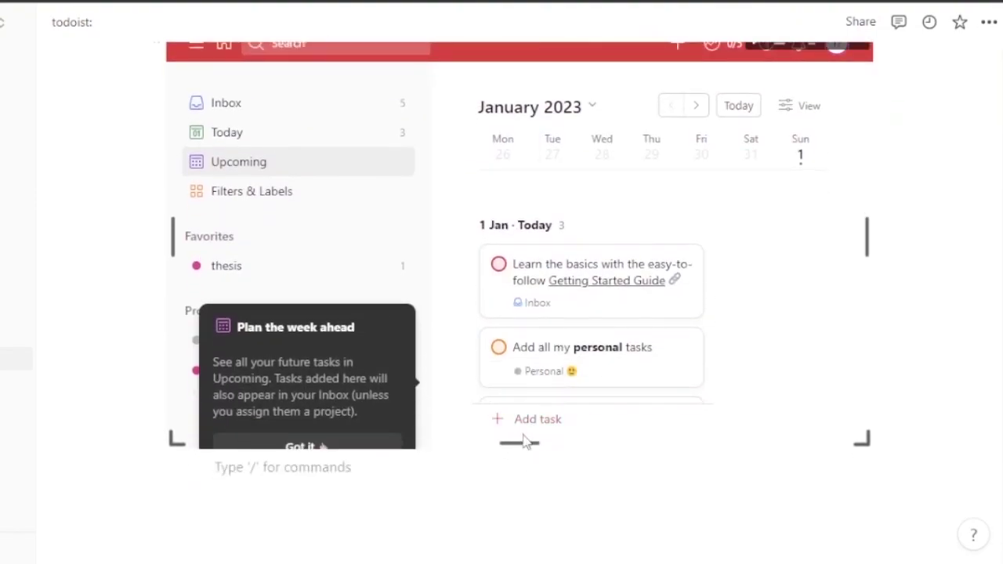
{"action": "left_click_drag", "start_coordinate": [517, 441], "coordinate": [515, 541]}
{"action": "scroll", "coordinate": [517, 545], "scroll_direction": "down", "scroll_amount": 1}
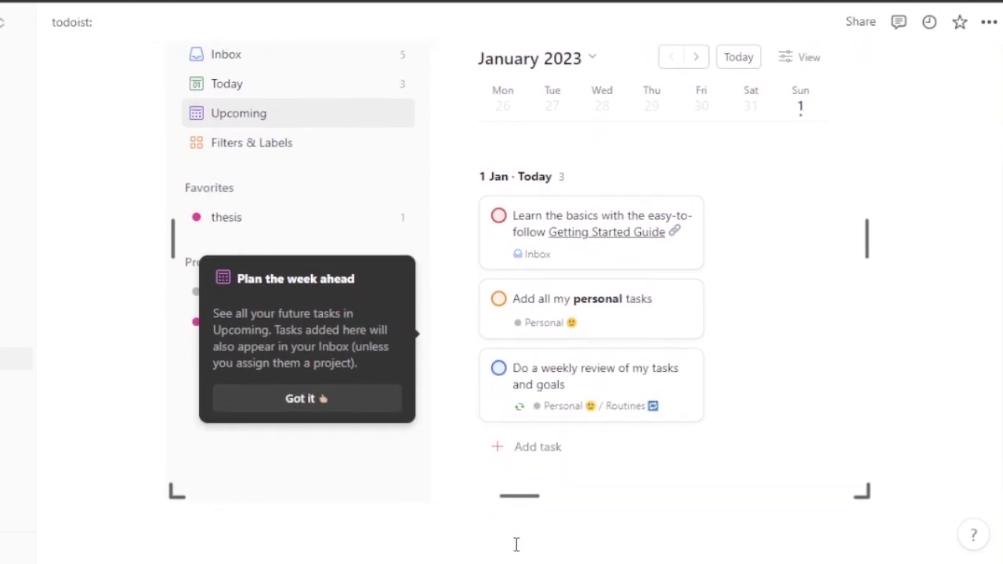
{"action": "left_click_drag", "start_coordinate": [522, 497], "coordinate": [517, 521]}
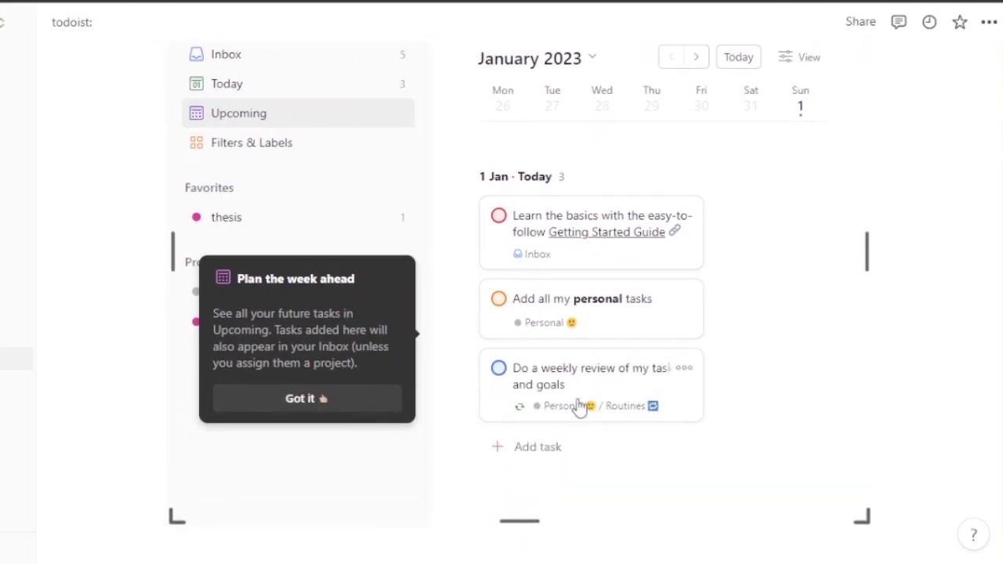
- Add a task named 'test task' to today's list in the embedded Todoist
{"action": "left_click", "coordinate": [519, 450]}
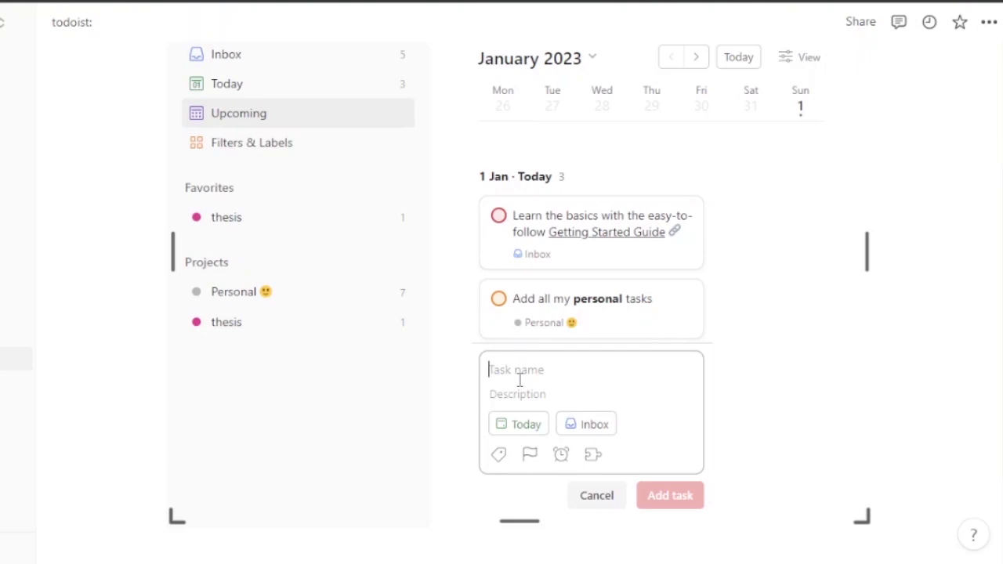
{"action": "type", "text": "test task"}
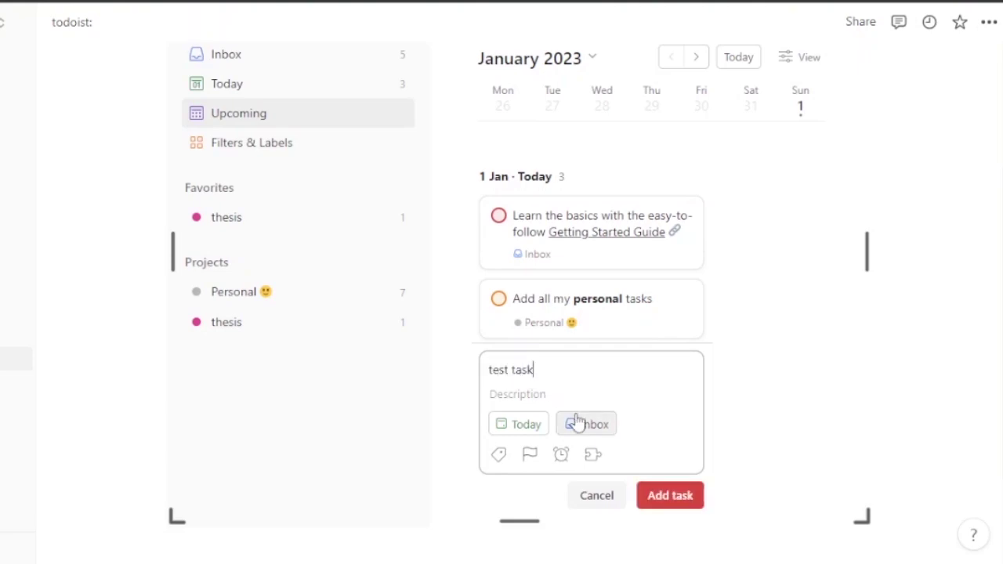
{"action": "scroll", "coordinate": [763, 329], "scroll_direction": "down", "scroll_amount": 2}
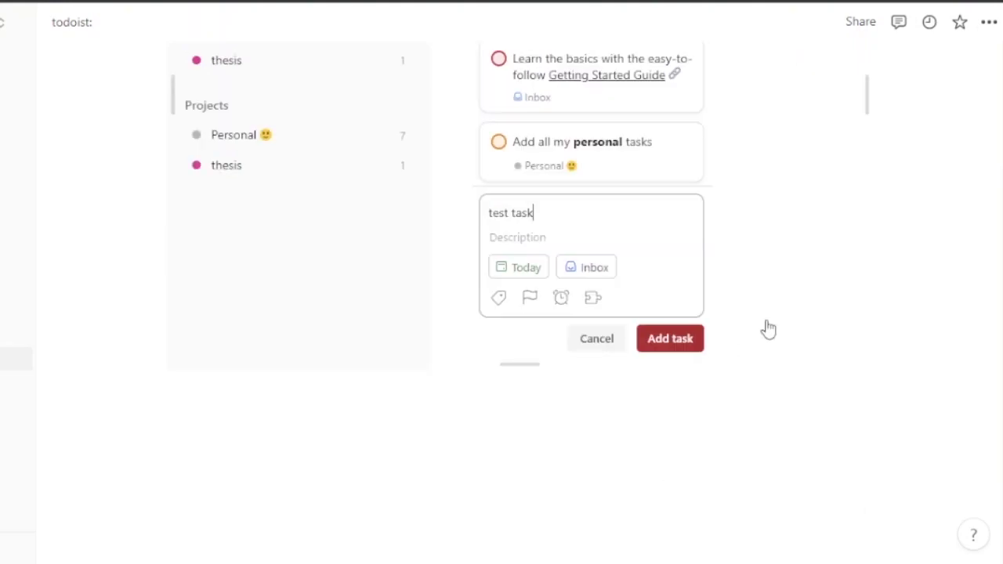
{"action": "key", "text": "Return"}
{"action": "scroll", "coordinate": [502, 313], "scroll_direction": "up", "scroll_amount": 4}
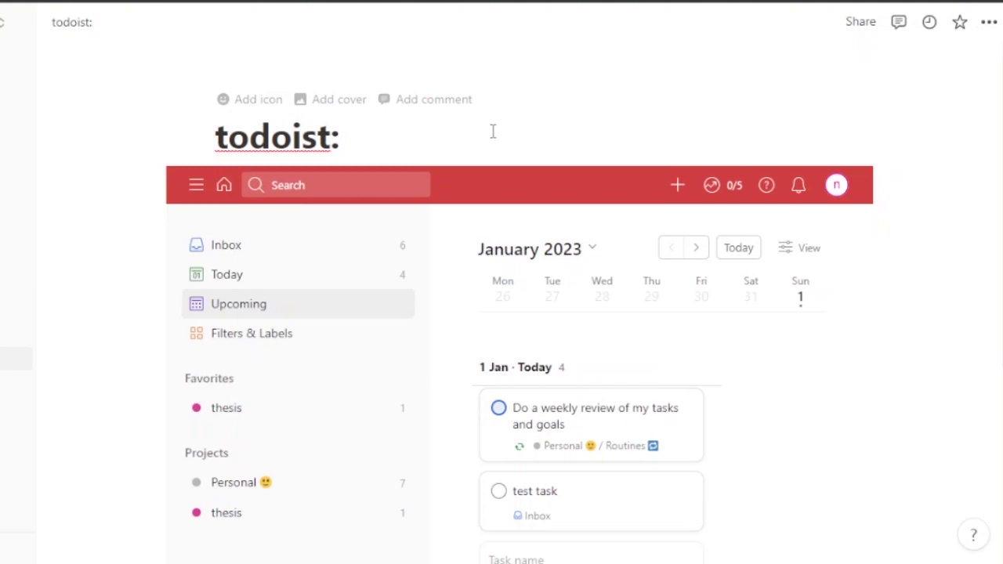
{"action": "mouse_move", "coordinate": [833, 182]}
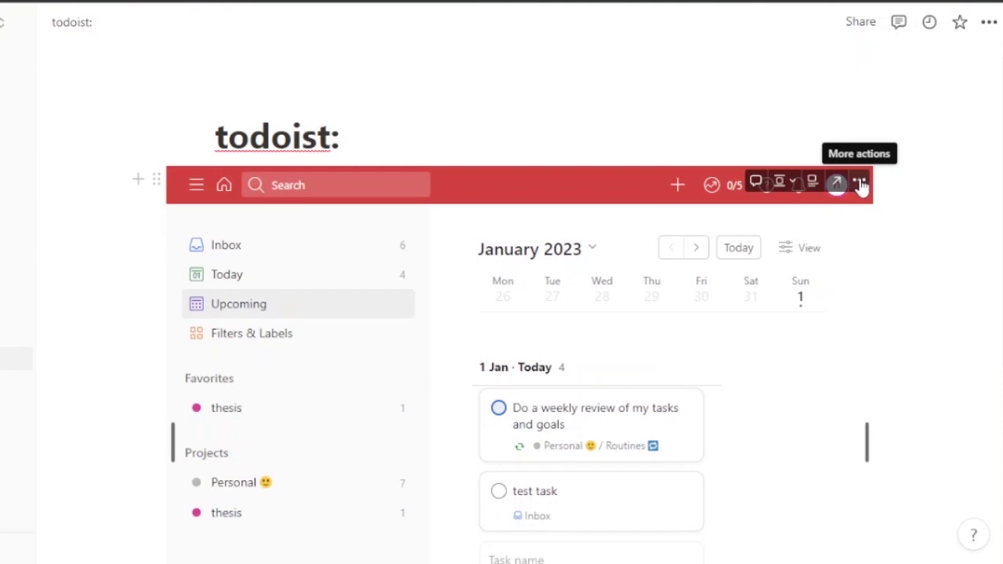
{"action": "left_click", "coordinate": [861, 184]}
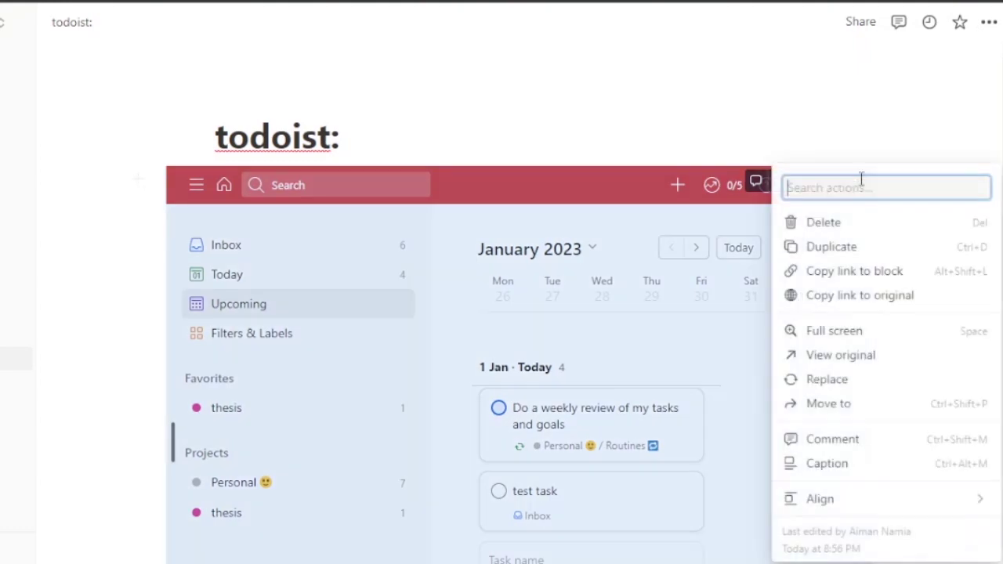
{"action": "left_click", "coordinate": [843, 386]}
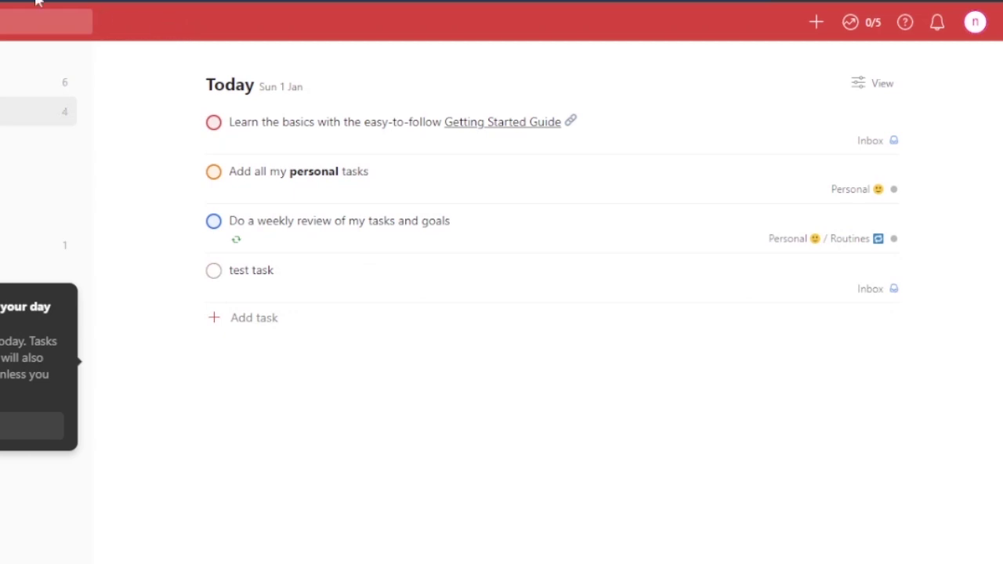
{"action": "right_click", "coordinate": [39, 4]}
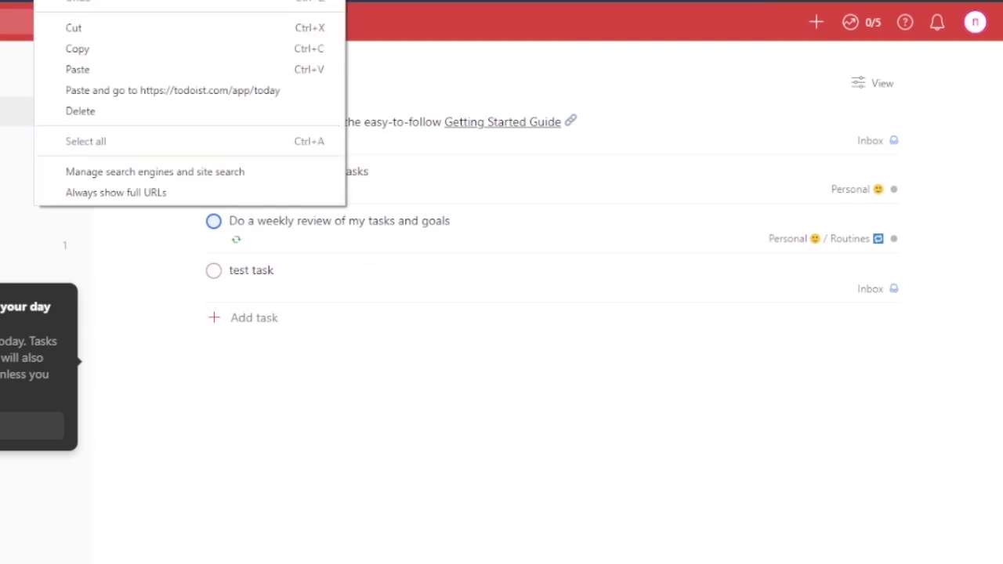
{"action": "left_click", "coordinate": [82, 49]}
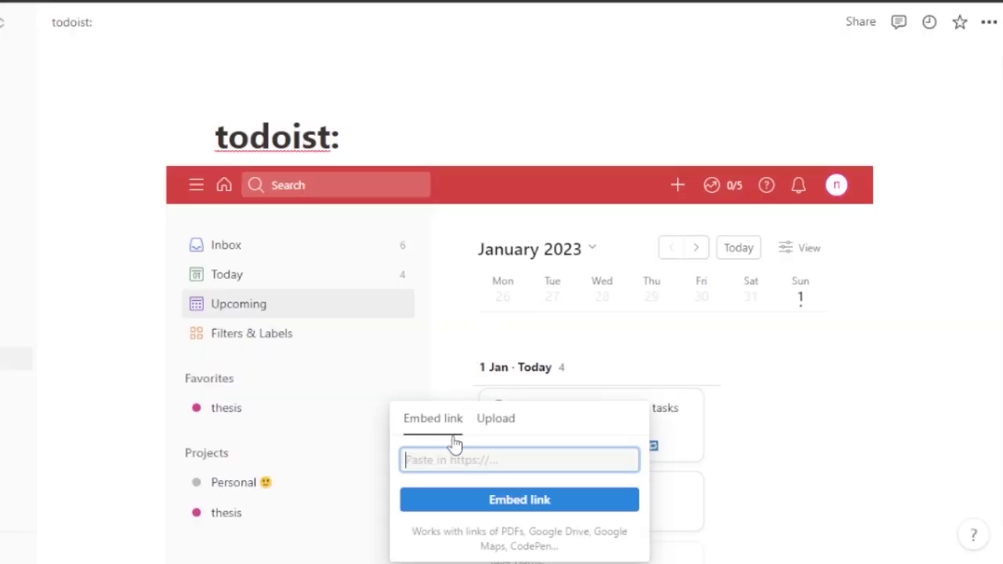
{"action": "right_click", "coordinate": [414, 463]}
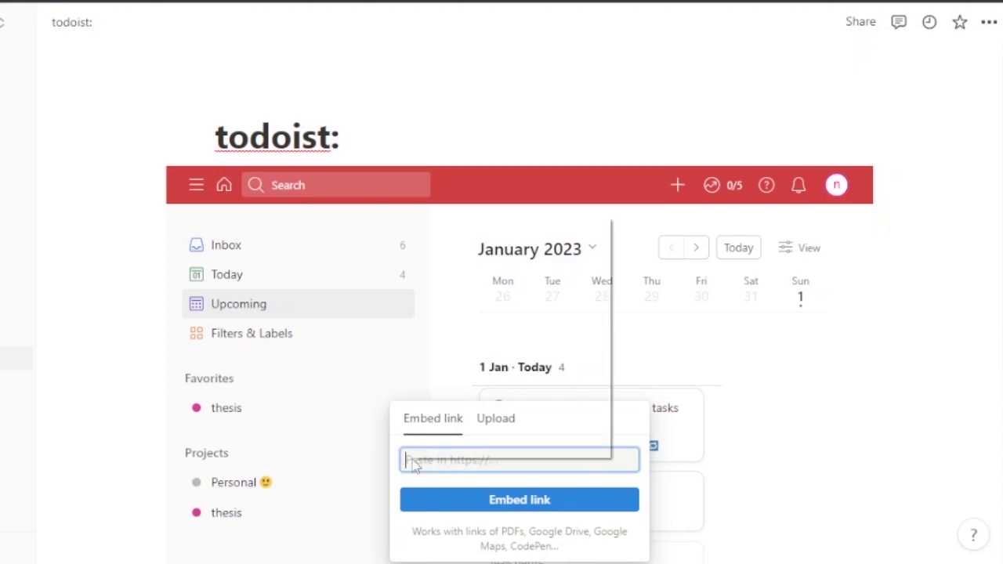
{"action": "left_click", "coordinate": [486, 323]}
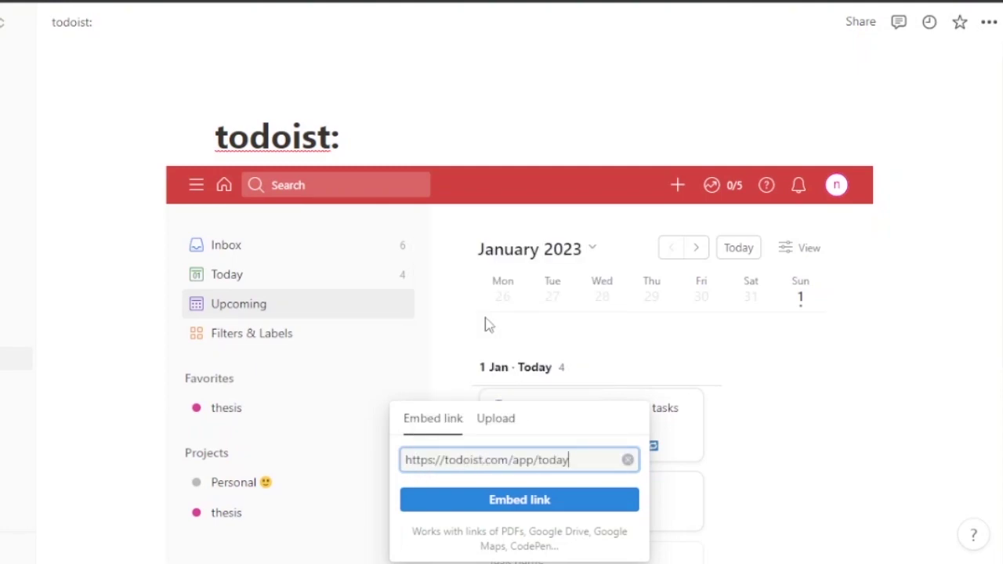
{"action": "left_click", "coordinate": [517, 501]}
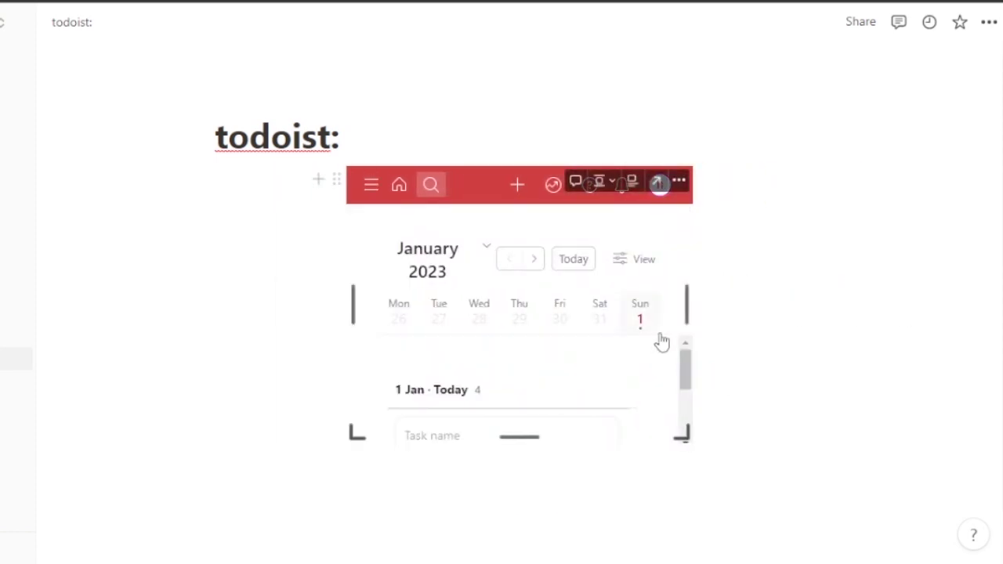
- Widen the Todoist embed to nearly full page width, showing the sidebar beside the January week
{"action": "left_click_drag", "start_coordinate": [688, 305], "coordinate": [893, 307]}
{"action": "left_click_drag", "start_coordinate": [529, 439], "coordinate": [520, 364]}
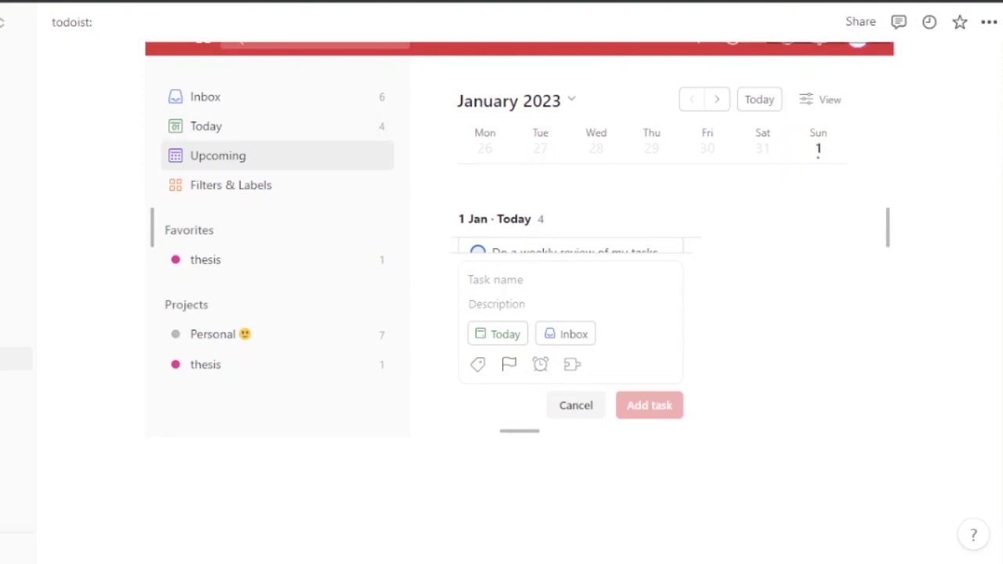
{"action": "scroll", "coordinate": [890, 231], "scroll_direction": "up", "scroll_amount": 1}
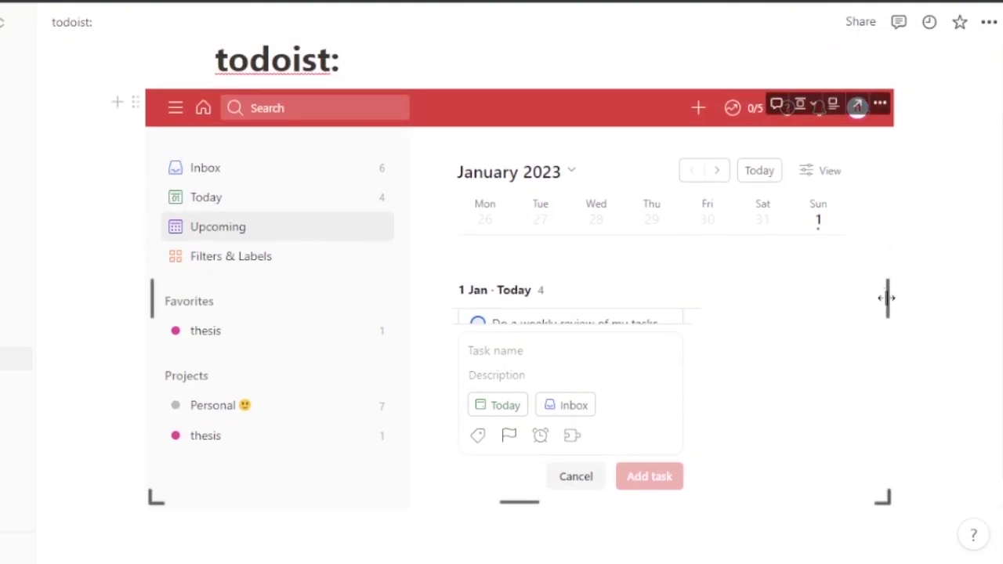
{"action": "left_click_drag", "start_coordinate": [886, 298], "coordinate": [566, 318]}
{"action": "left_click_drag", "start_coordinate": [623, 304], "coordinate": [862, 307]}
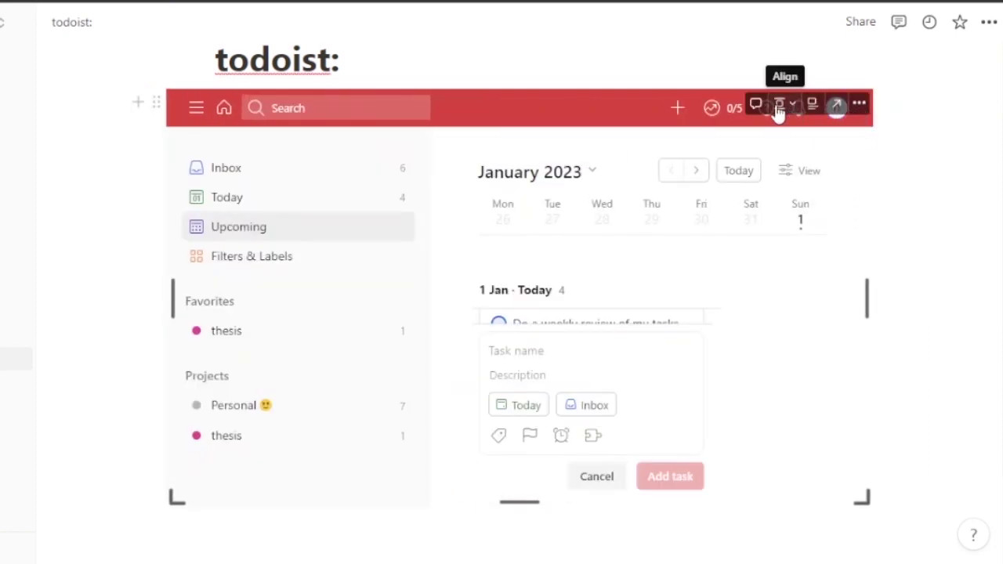
- Left-align the Todoist embed, then open and dismiss a comment box on it
{"action": "left_click", "coordinate": [791, 107]}
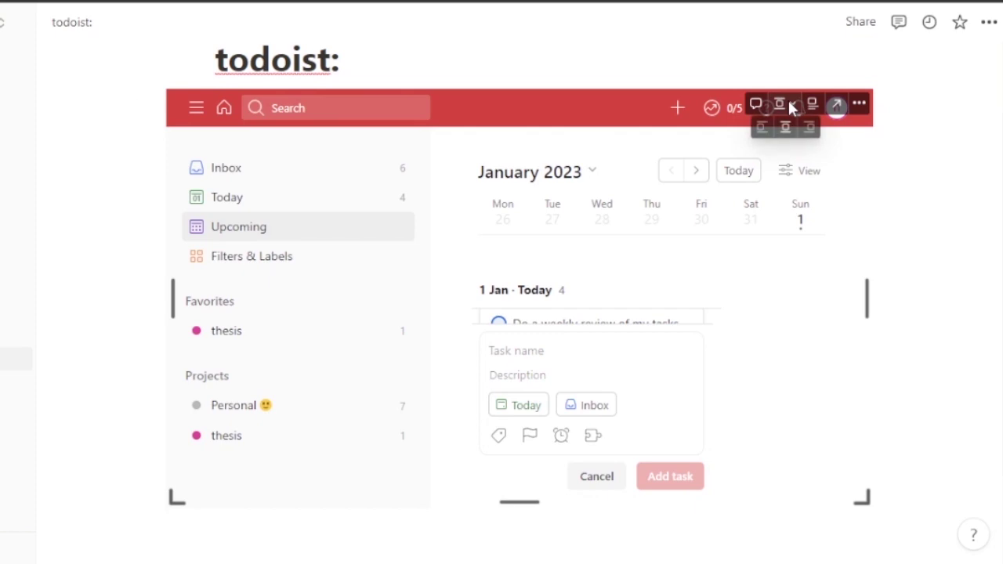
{"action": "left_click", "coordinate": [767, 132]}
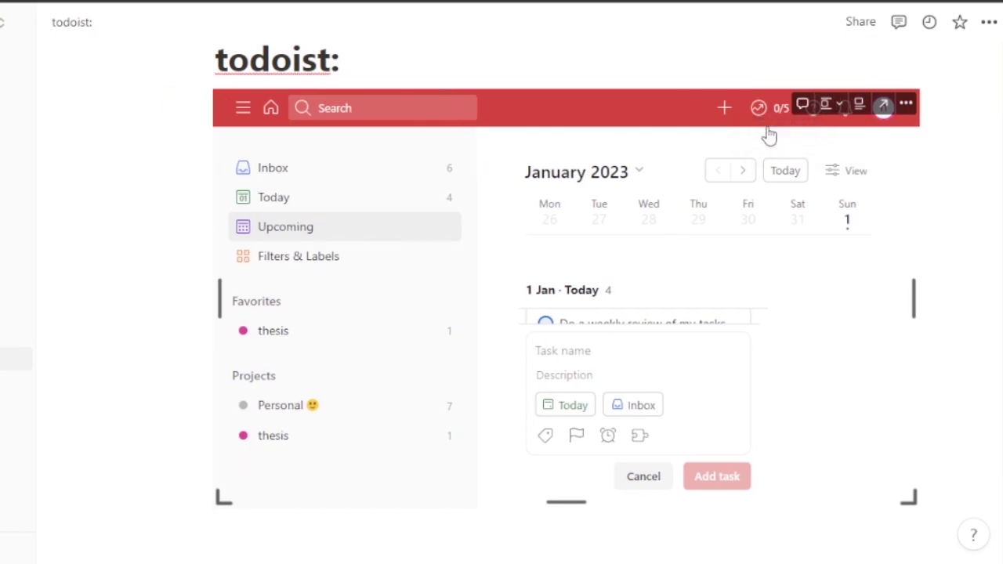
{"action": "left_click", "coordinate": [804, 107]}
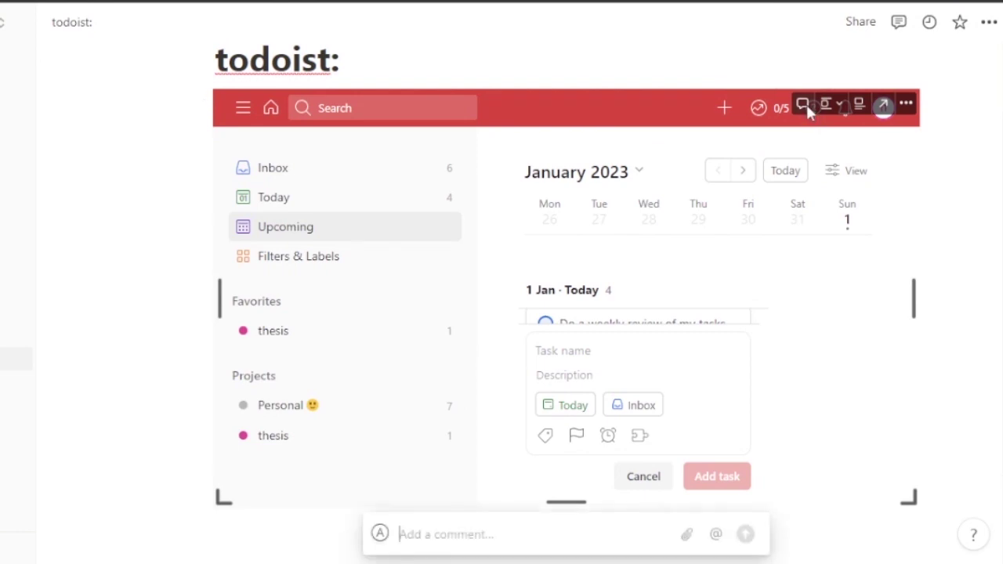
{"action": "left_click", "coordinate": [864, 454]}
- Add a caption line under the embed, then open and close its actions menu
{"action": "mouse_move", "coordinate": [907, 108]}
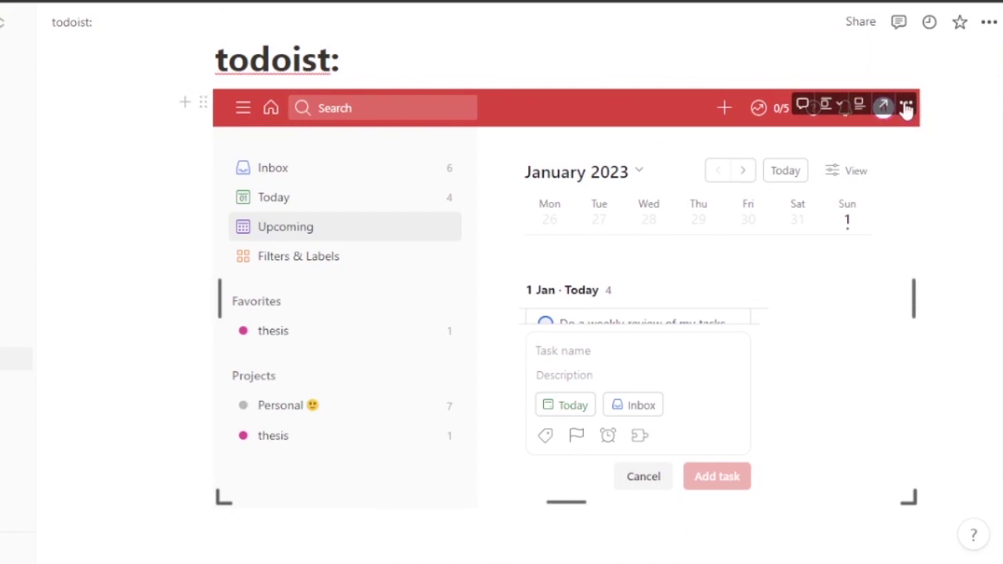
{"action": "left_click", "coordinate": [861, 107]}
{"action": "left_click", "coordinate": [907, 106]}
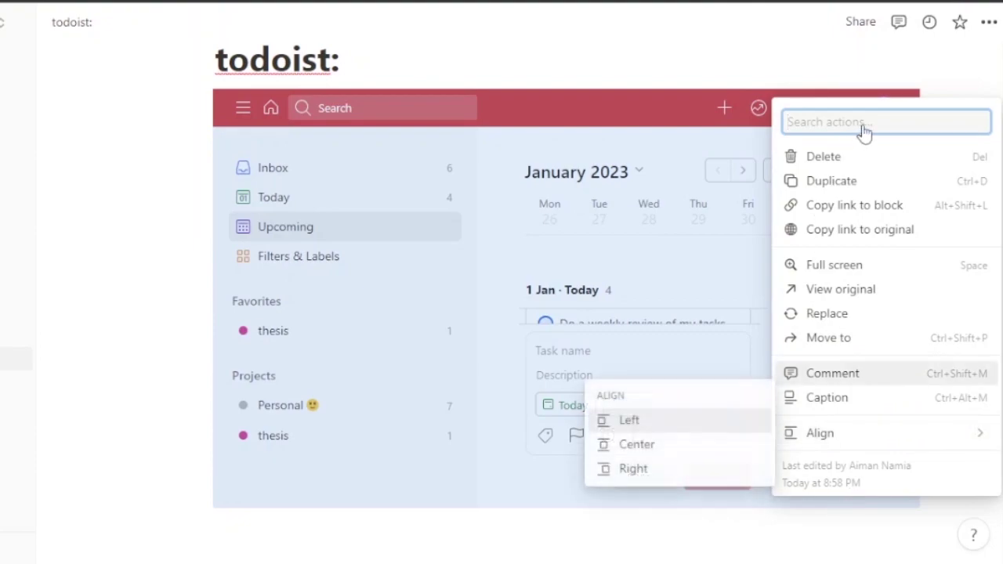
{"action": "mouse_move", "coordinate": [815, 433]}
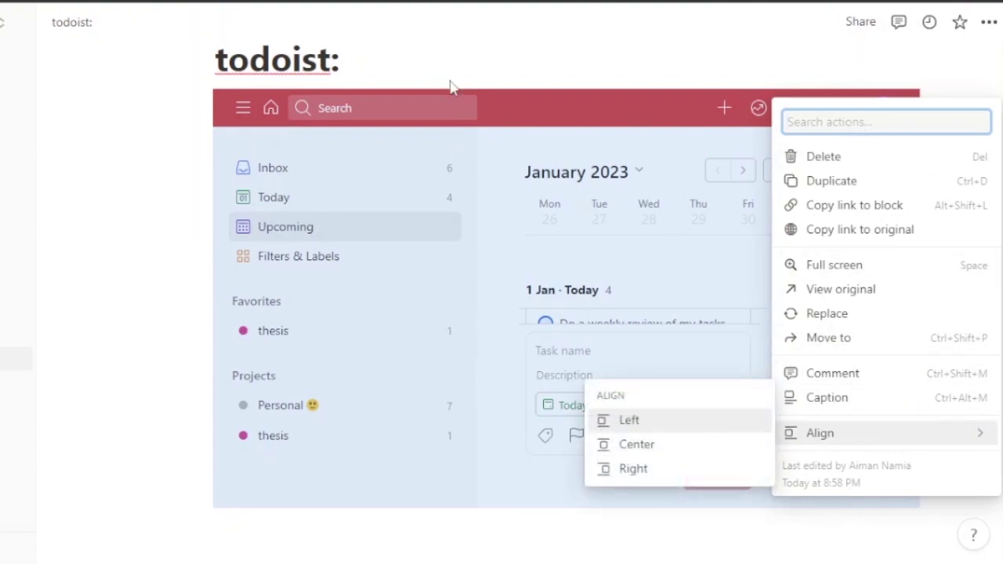
{"action": "left_click", "coordinate": [450, 51]}
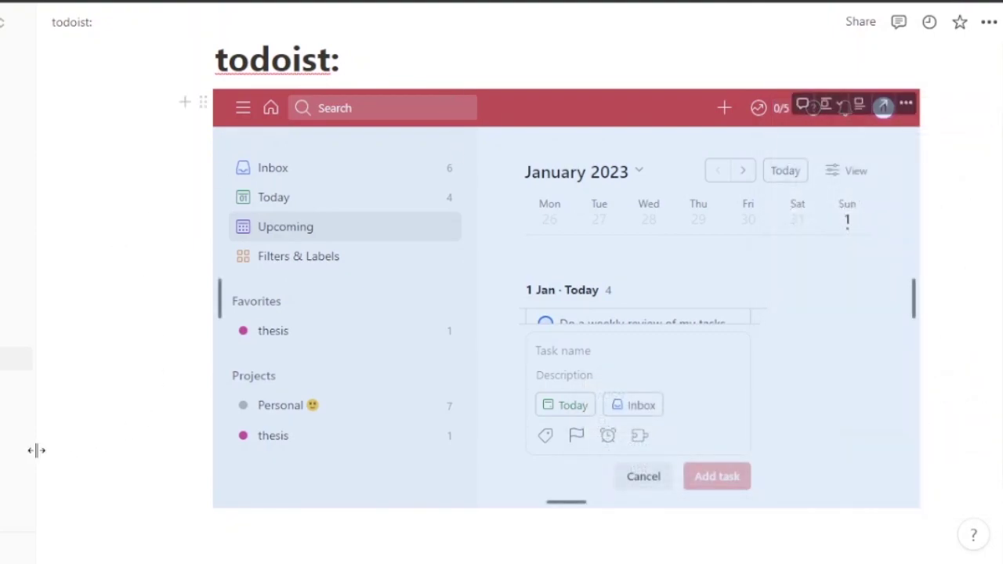
{"action": "left_click", "coordinate": [26, 473]}
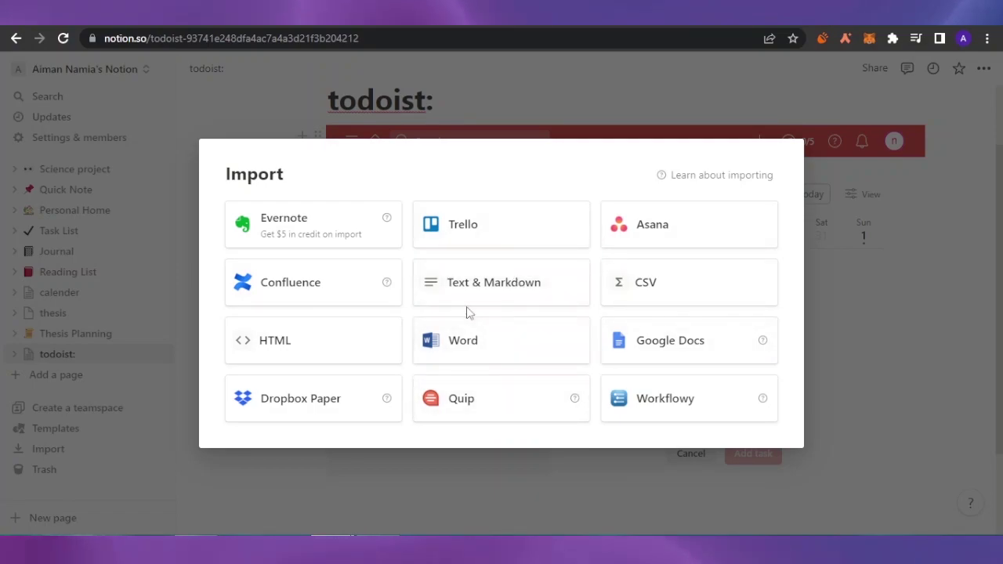
{"action": "key", "text": "Escape"}
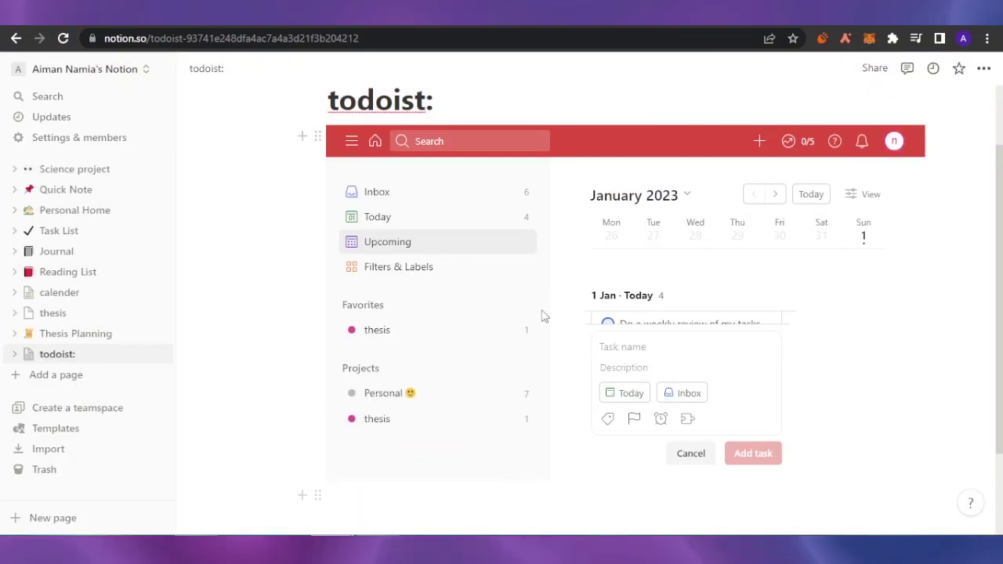